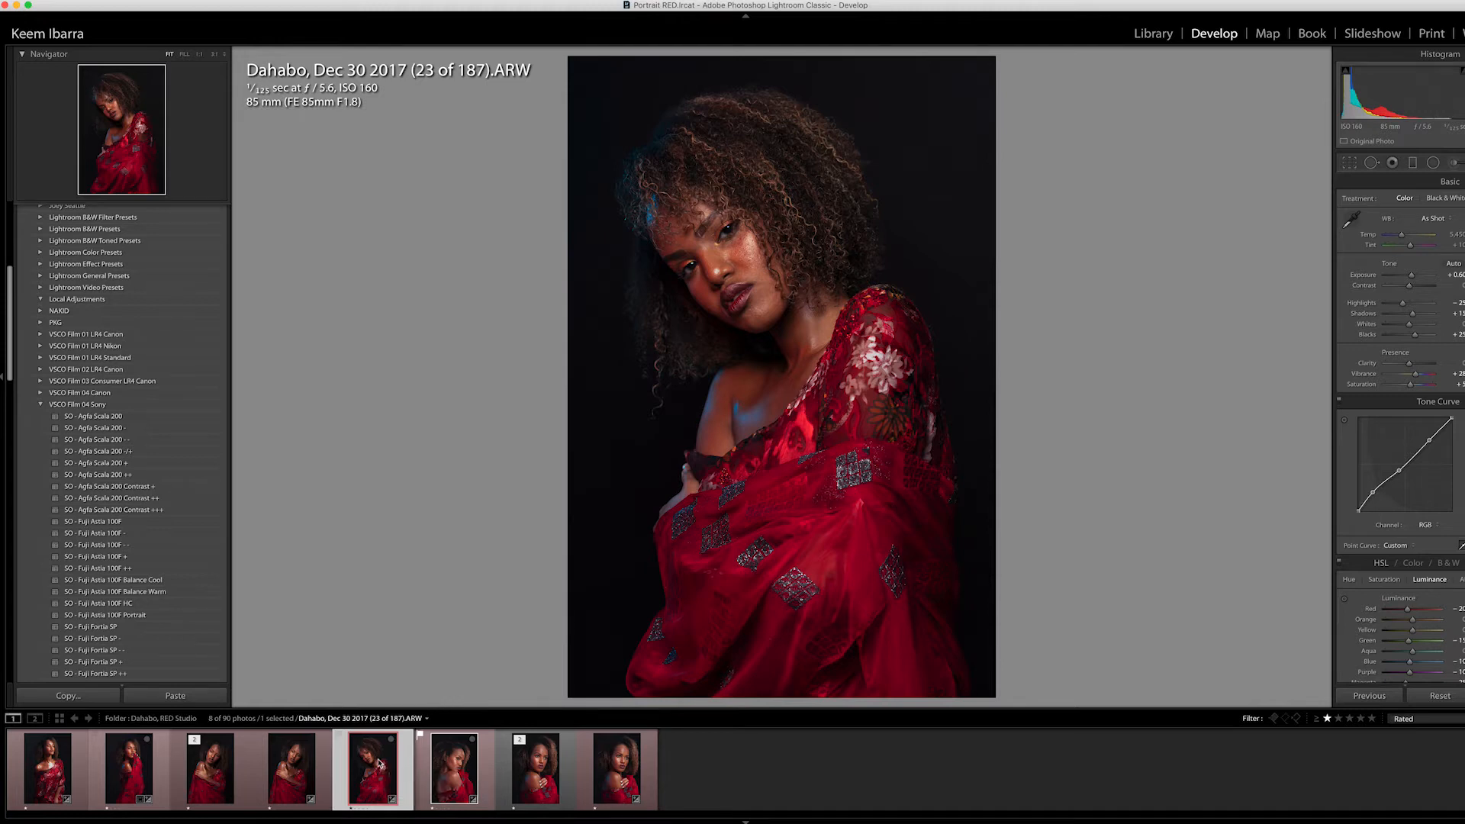
# Step: Send the selected portrait in the red dress from Lightroom to Photoshop for editing
pyautogui.rightClick(372, 768)
pyautogui.moveTo(467, 568)
pyautogui.click(588, 562)
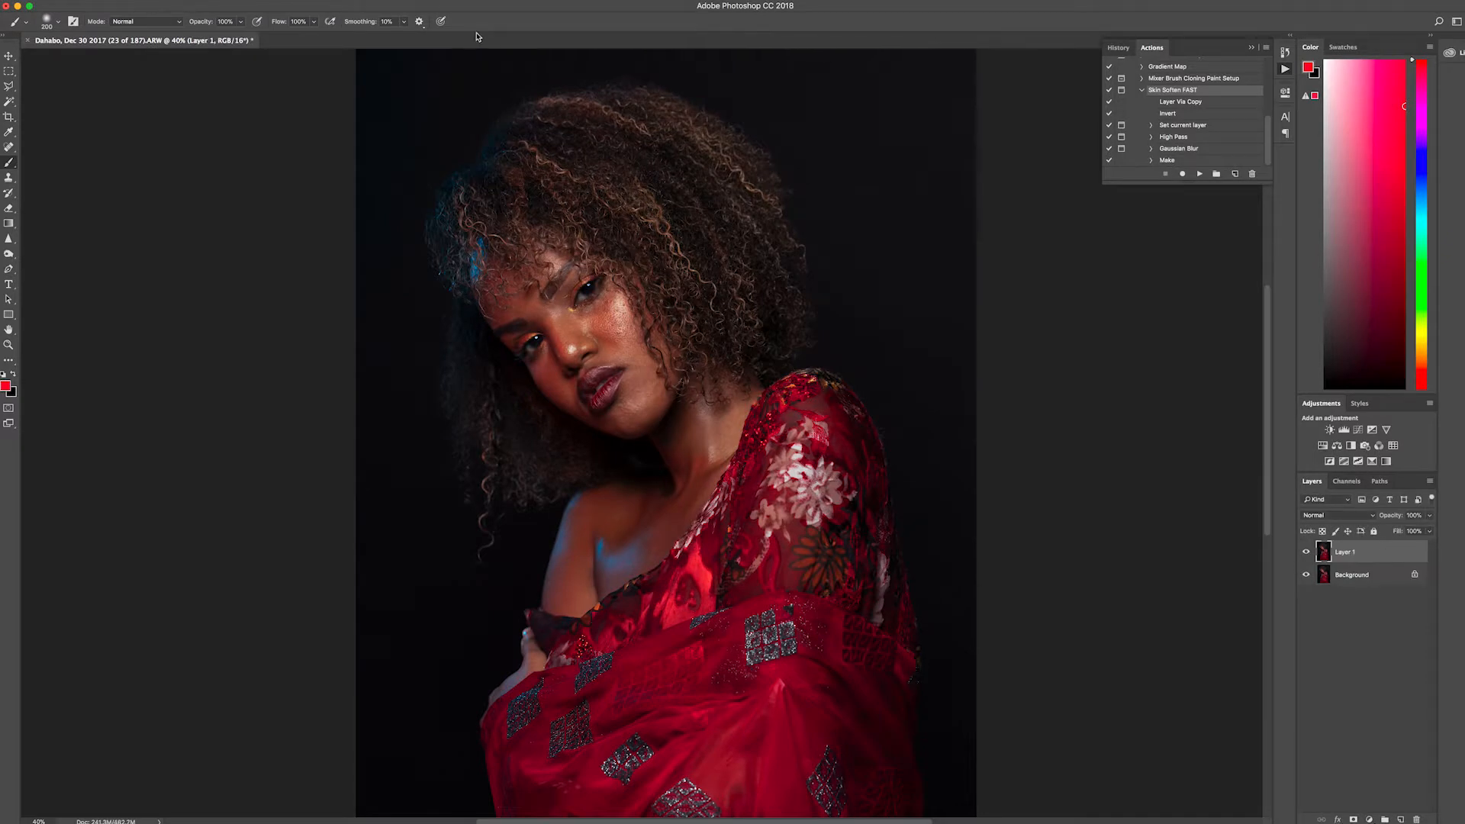
# Step: Apply a Surface Blur to Layer 1 with a radius of 29 pixels and a threshold of 19 levels
pyautogui.click(330, 0)
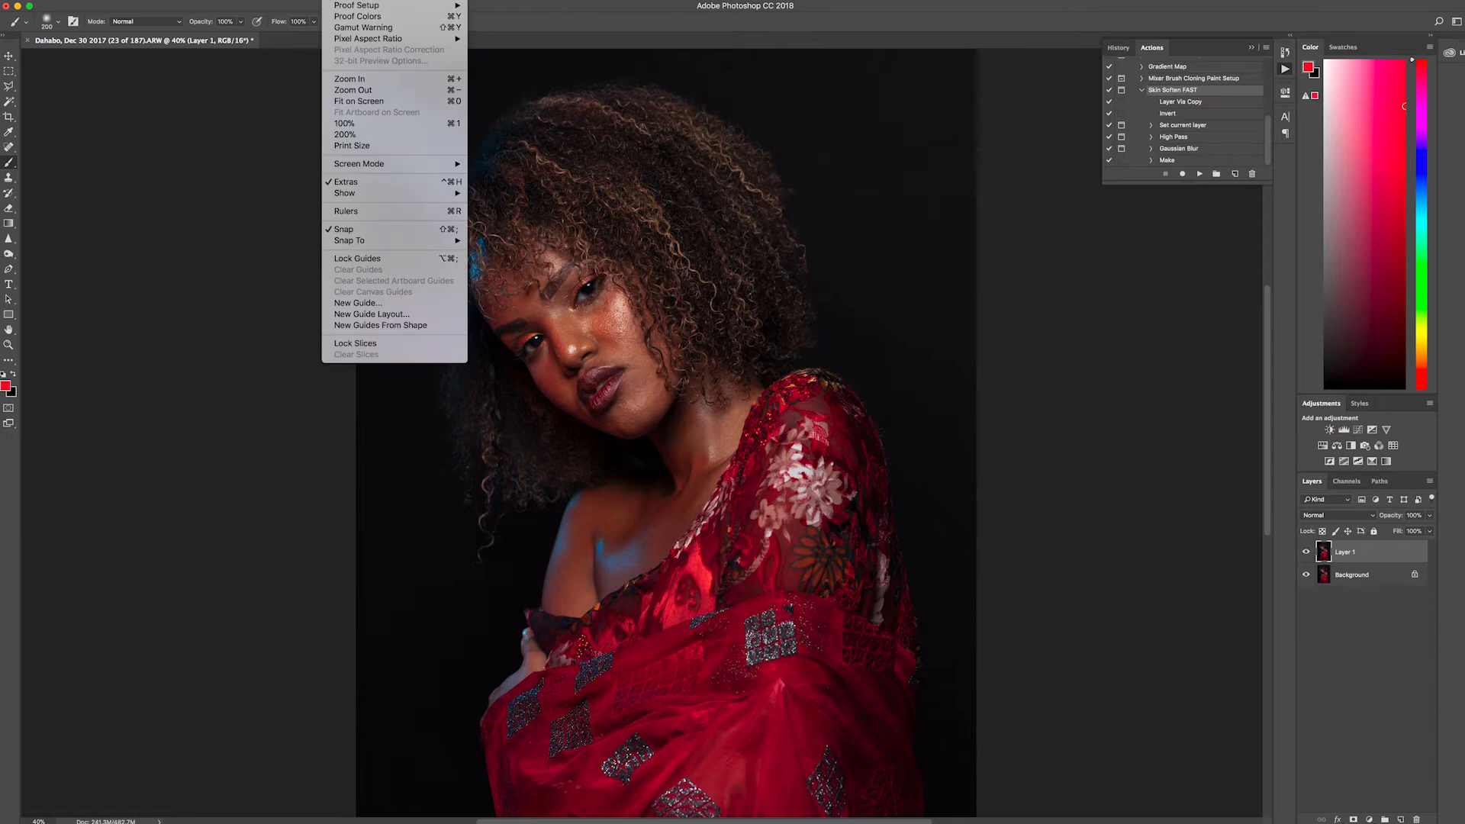
pyautogui.moveTo(284, 0)
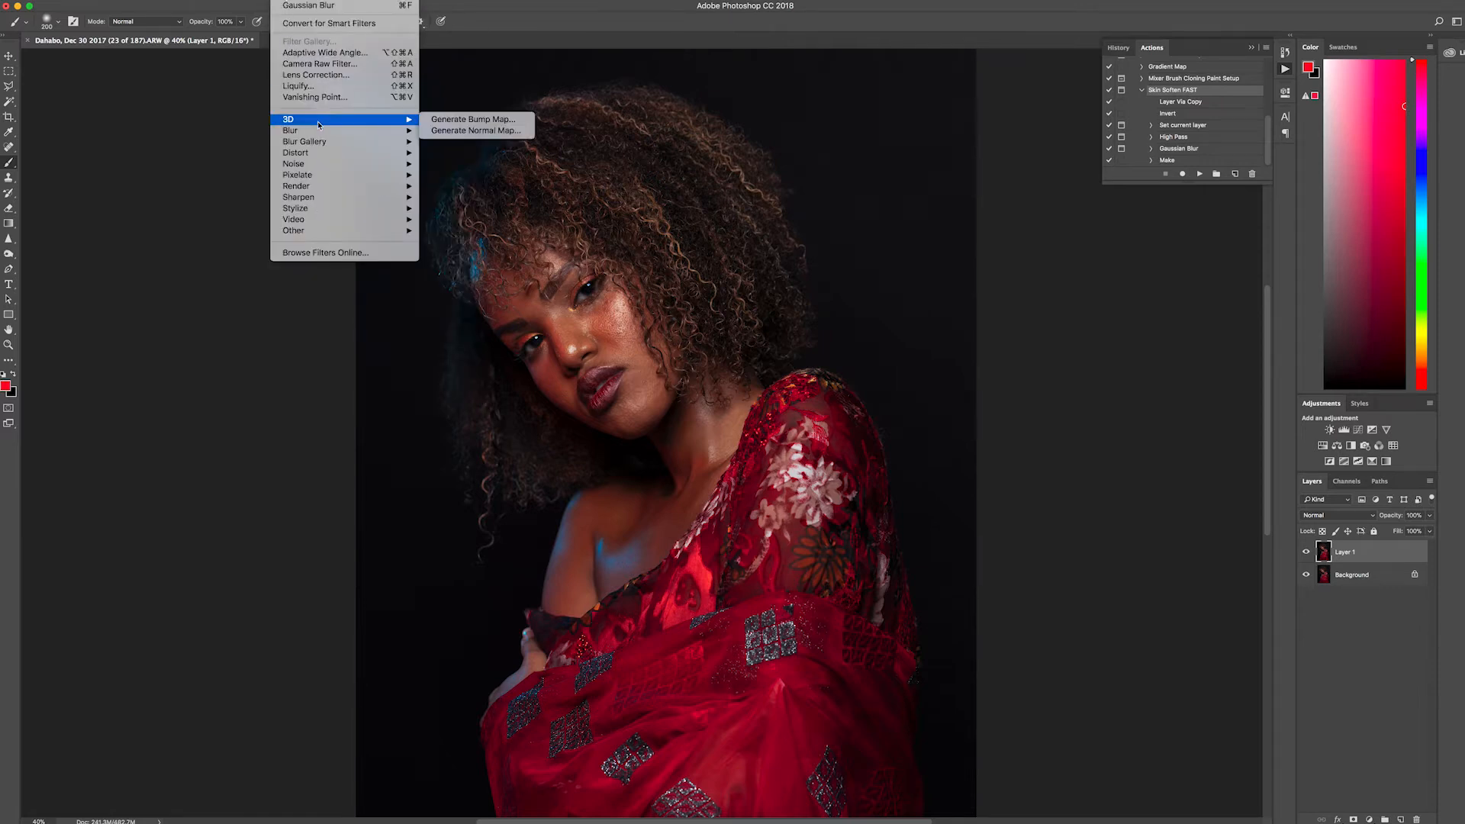
pyautogui.moveTo(324, 132)
pyautogui.click(473, 245)
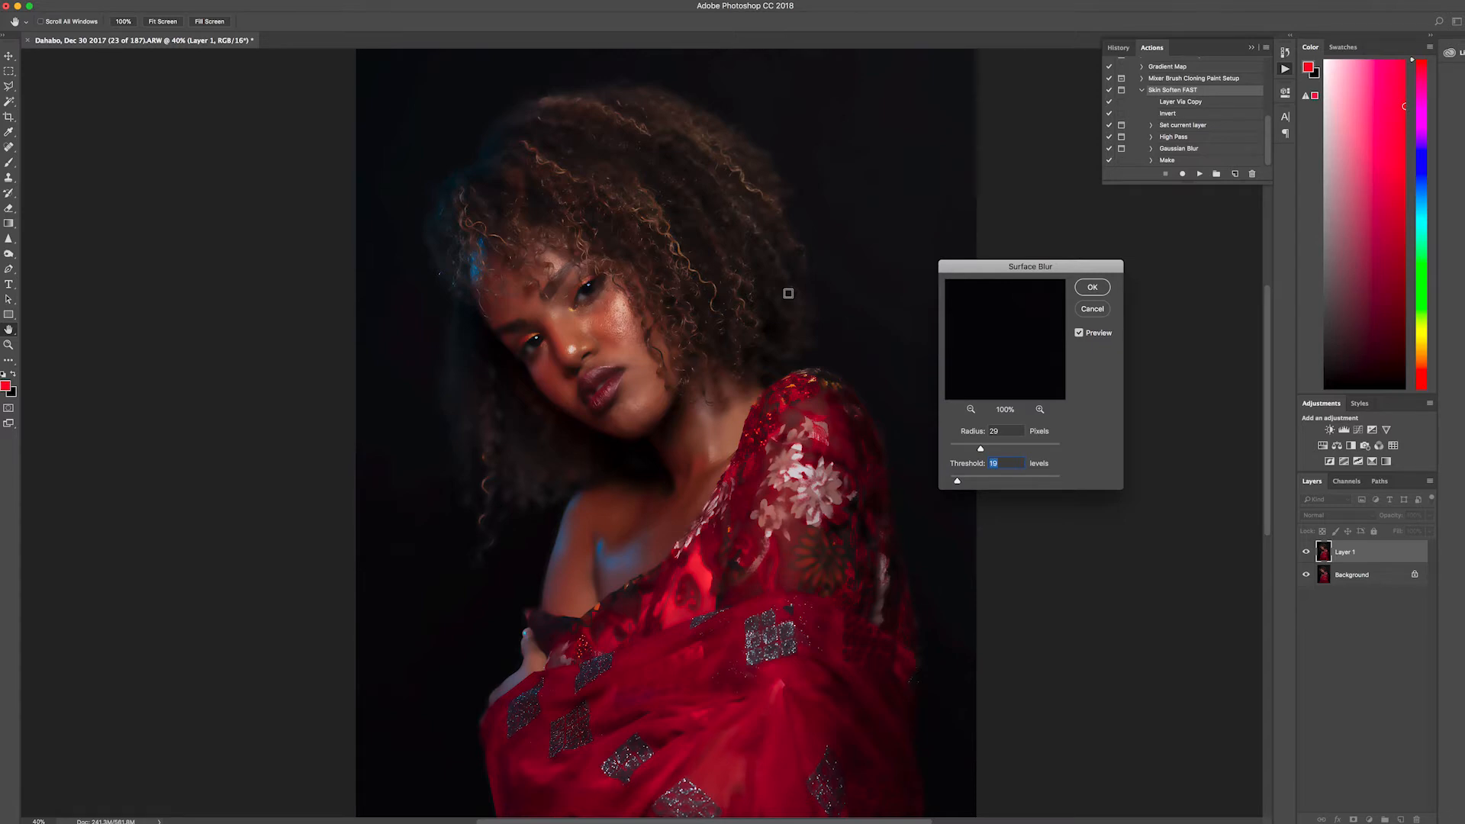
pyautogui.click(1092, 288)
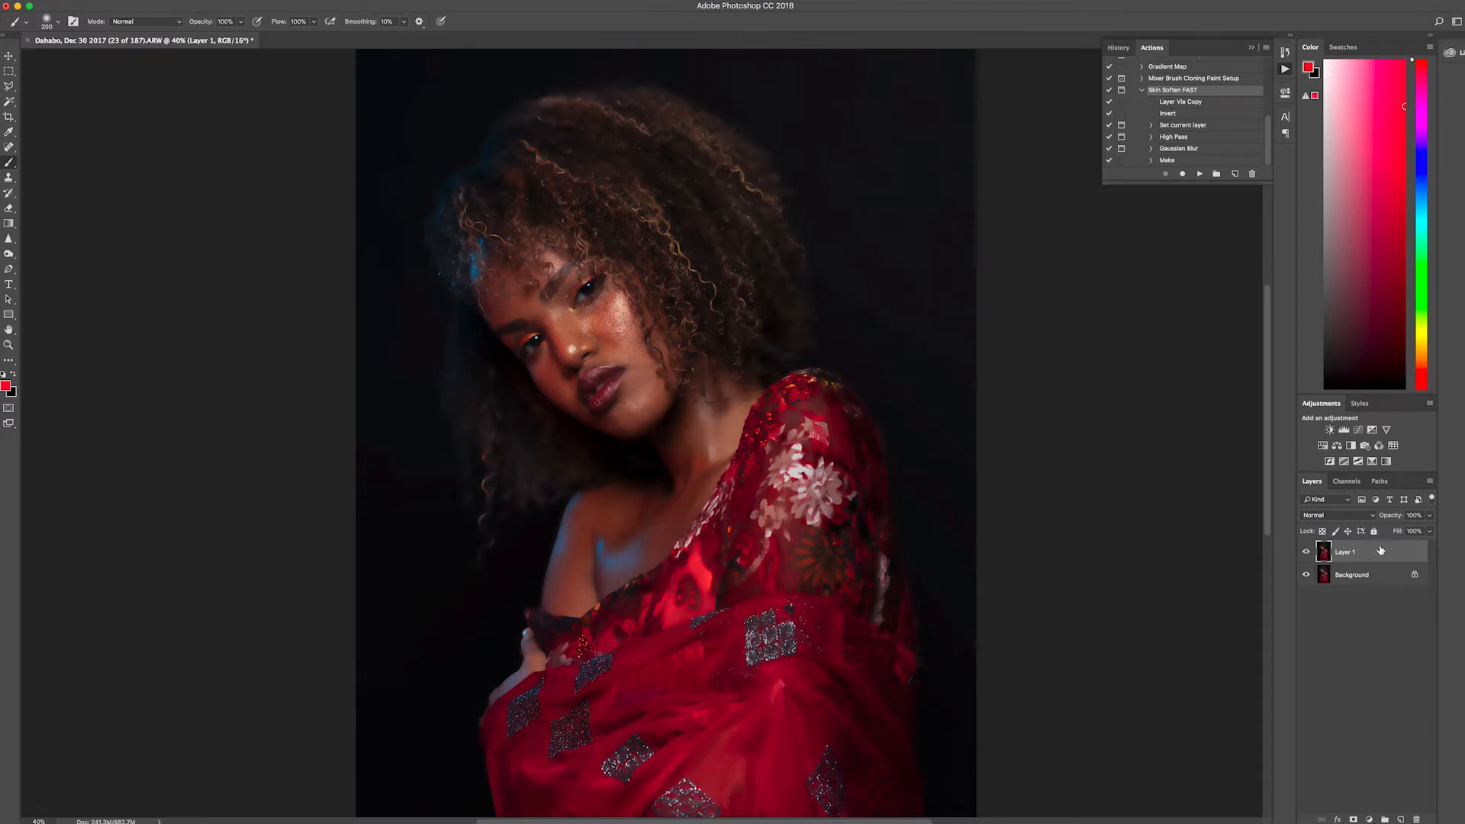
# Step: Add a layer mask to the blurred Layer 1 and invert it to black
pyautogui.click(1353, 819)
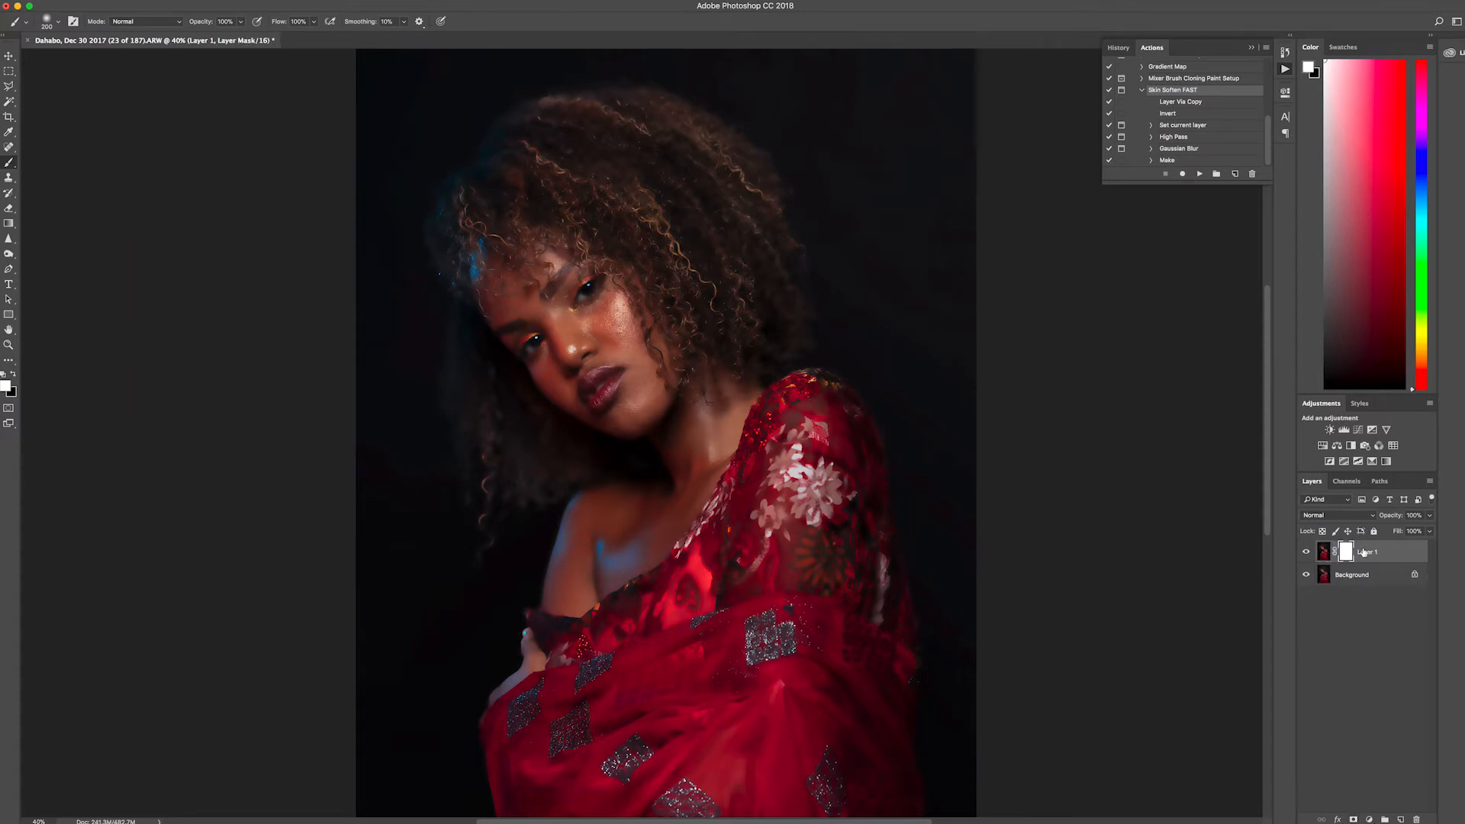
pyautogui.press('super+i')
# Step: Paint white on Layer 1's mask with the Brush tool over the facial skin to reveal the blur there
pyautogui.scroll(5, 585, 297)
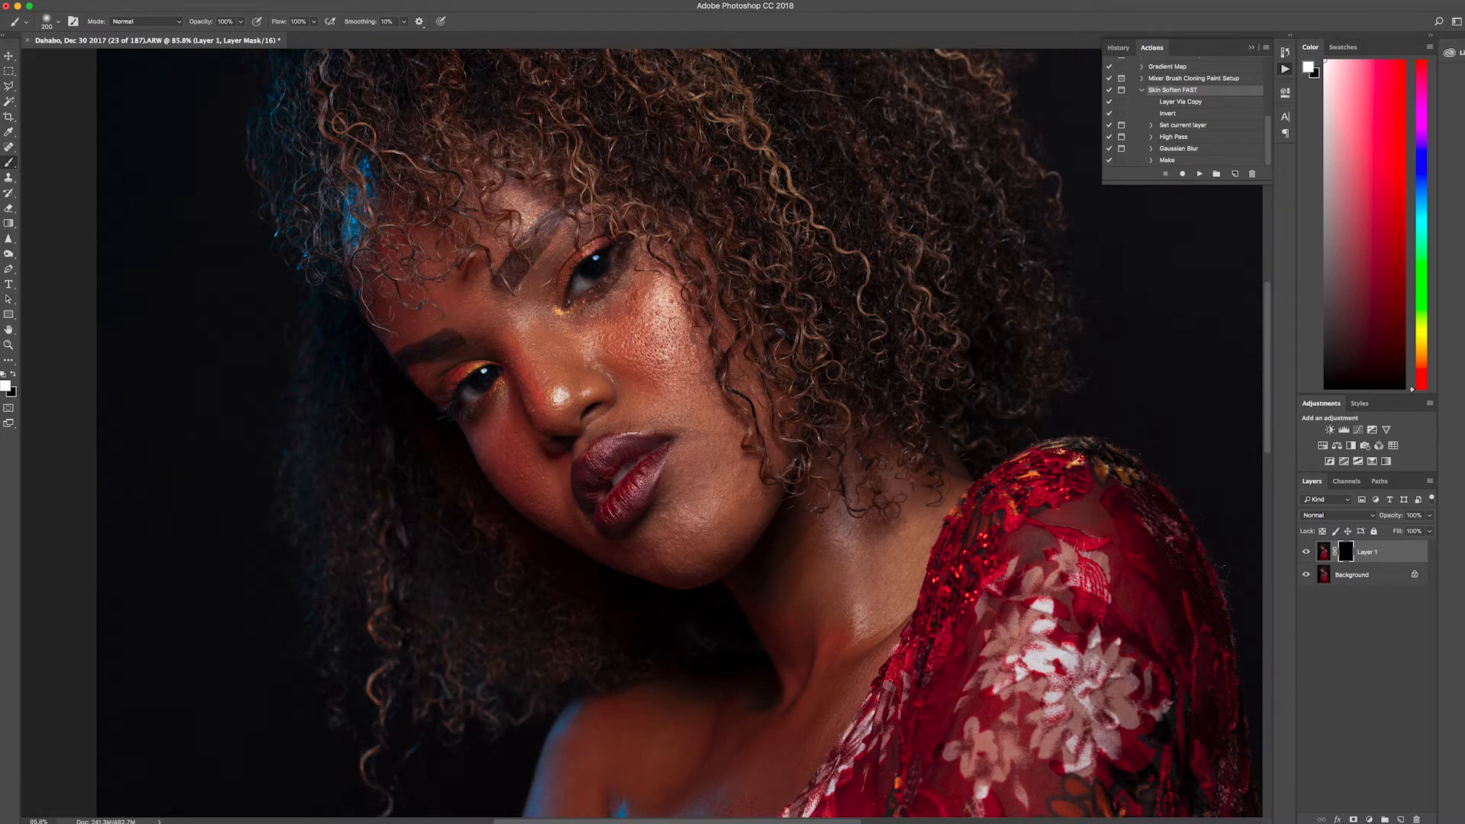
pyautogui.rightClick(9, 164)
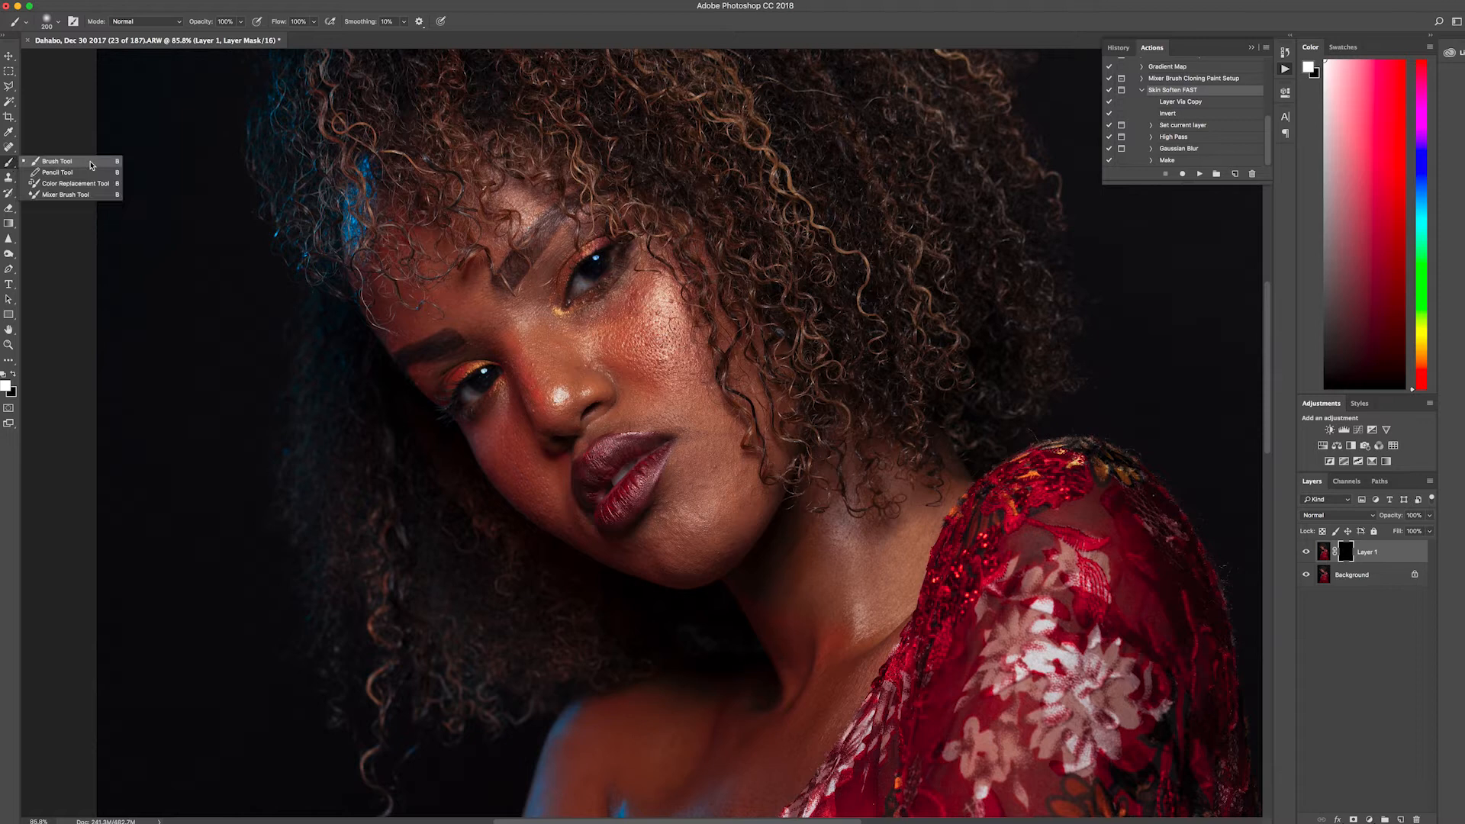
pyautogui.click(90, 164)
pyautogui.scroll(1, 657, 439)
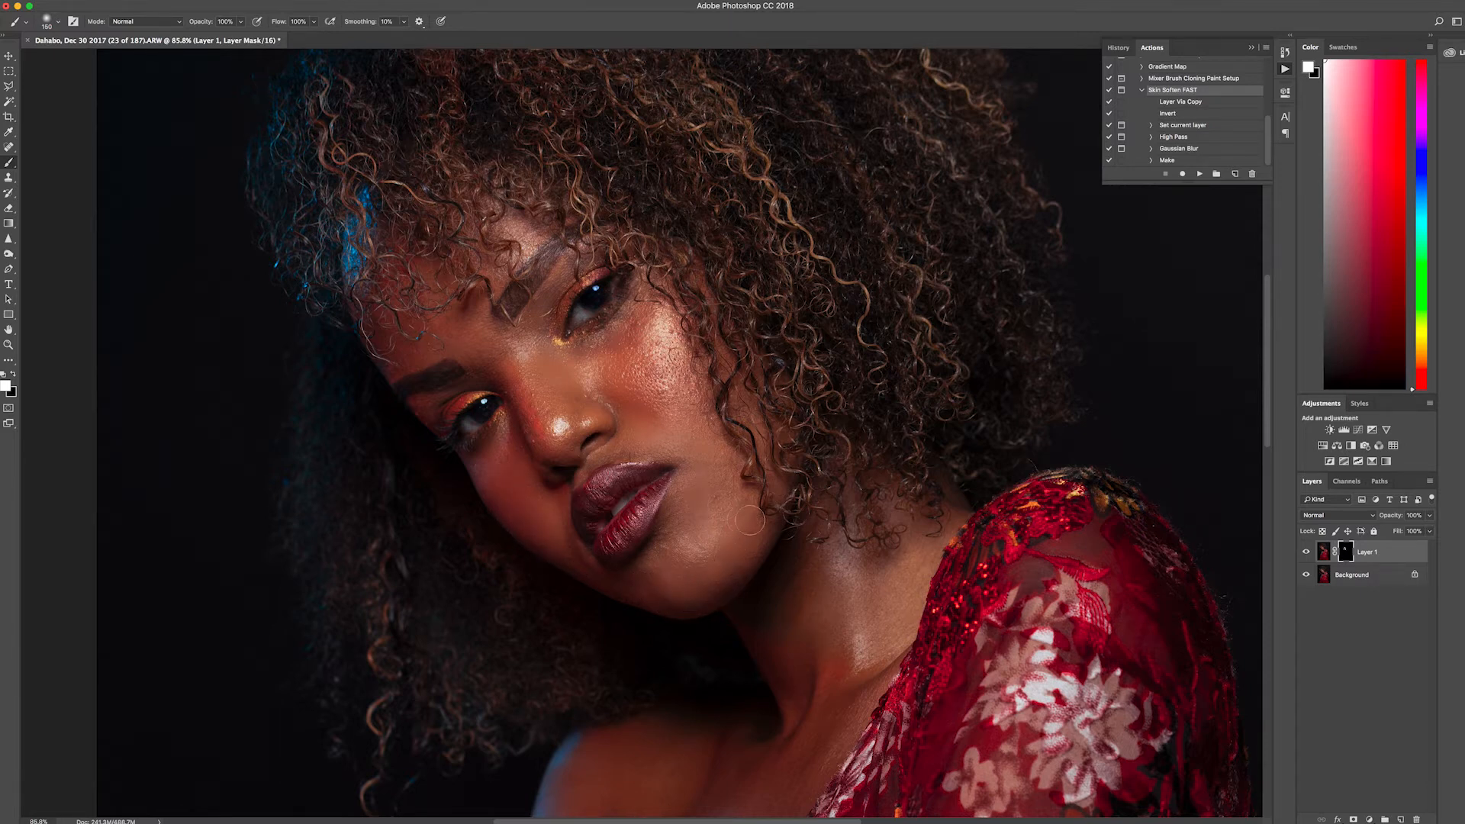
pyautogui.scroll(2, 503, 320)
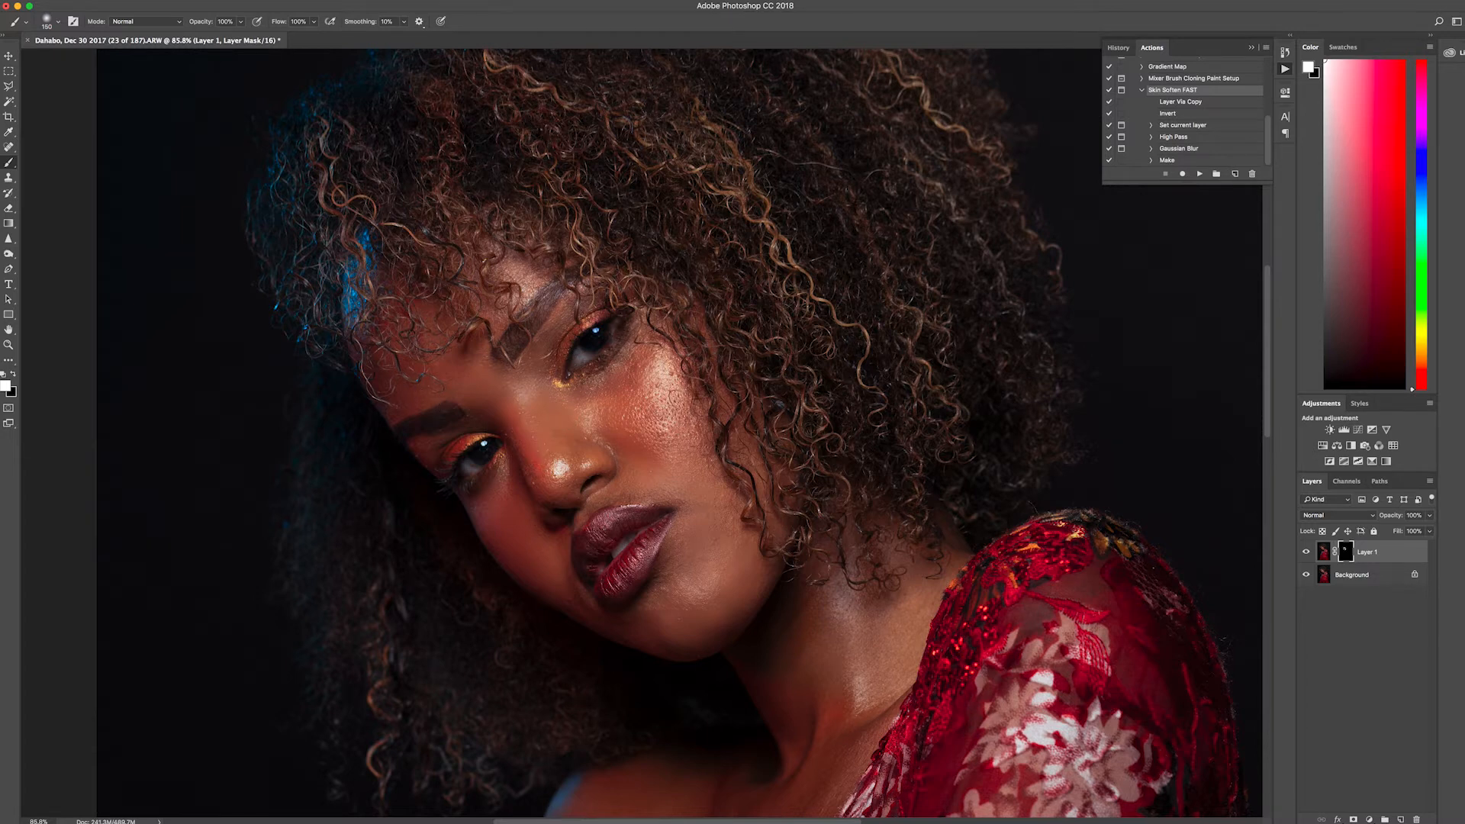
# Step: Paint the blur in over the bare shoulder, upper arm and chest on Layer 1's mask
pyautogui.moveTo(541, 433); pyautogui.dragTo(486, 182)
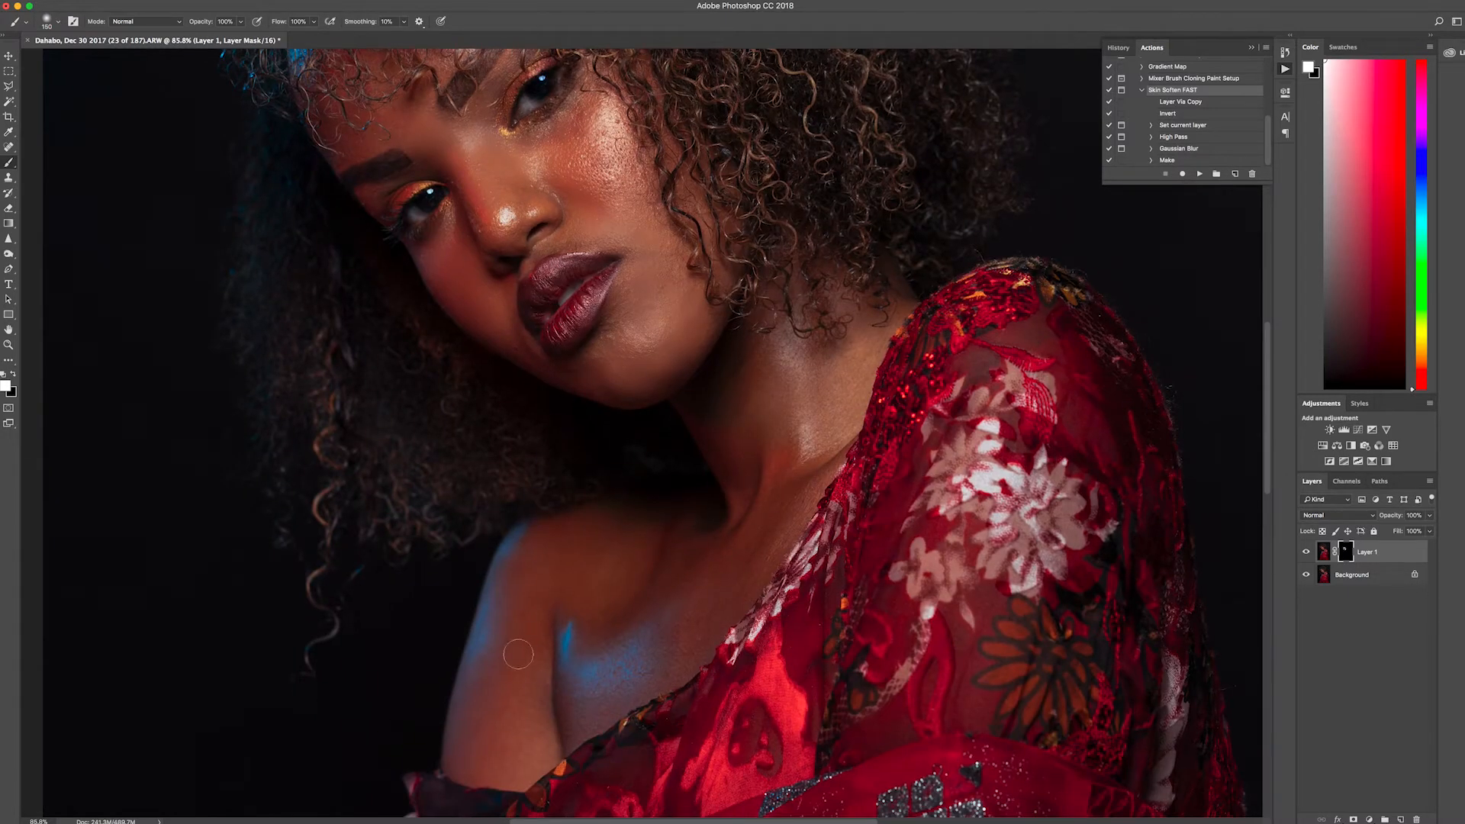
pyautogui.moveTo(493, 731)
pyautogui.mouseDown()
pyautogui.moveTo(475, 736)
pyautogui.moveTo(527, 759)
pyautogui.mouseUp()
pyautogui.moveTo(536, 634)
pyautogui.mouseDown()
pyautogui.moveTo(552, 544)
pyautogui.moveTo(552, 577)
pyautogui.moveTo(609, 570)
pyautogui.moveTo(626, 548)
pyautogui.moveTo(584, 694)
pyautogui.moveTo(632, 664)
pyautogui.moveTo(654, 671)
pyautogui.moveTo(598, 712)
pyautogui.moveTo(593, 680)
pyautogui.moveTo(626, 688)
pyautogui.moveTo(674, 669)
pyautogui.moveTo(706, 586)
pyautogui.moveTo(624, 649)
pyautogui.moveTo(697, 609)
pyautogui.moveTo(767, 532)
pyautogui.moveTo(678, 664)
pyautogui.moveTo(709, 552)
pyautogui.mouseUp()
pyautogui.scroll(5, 749, 514)
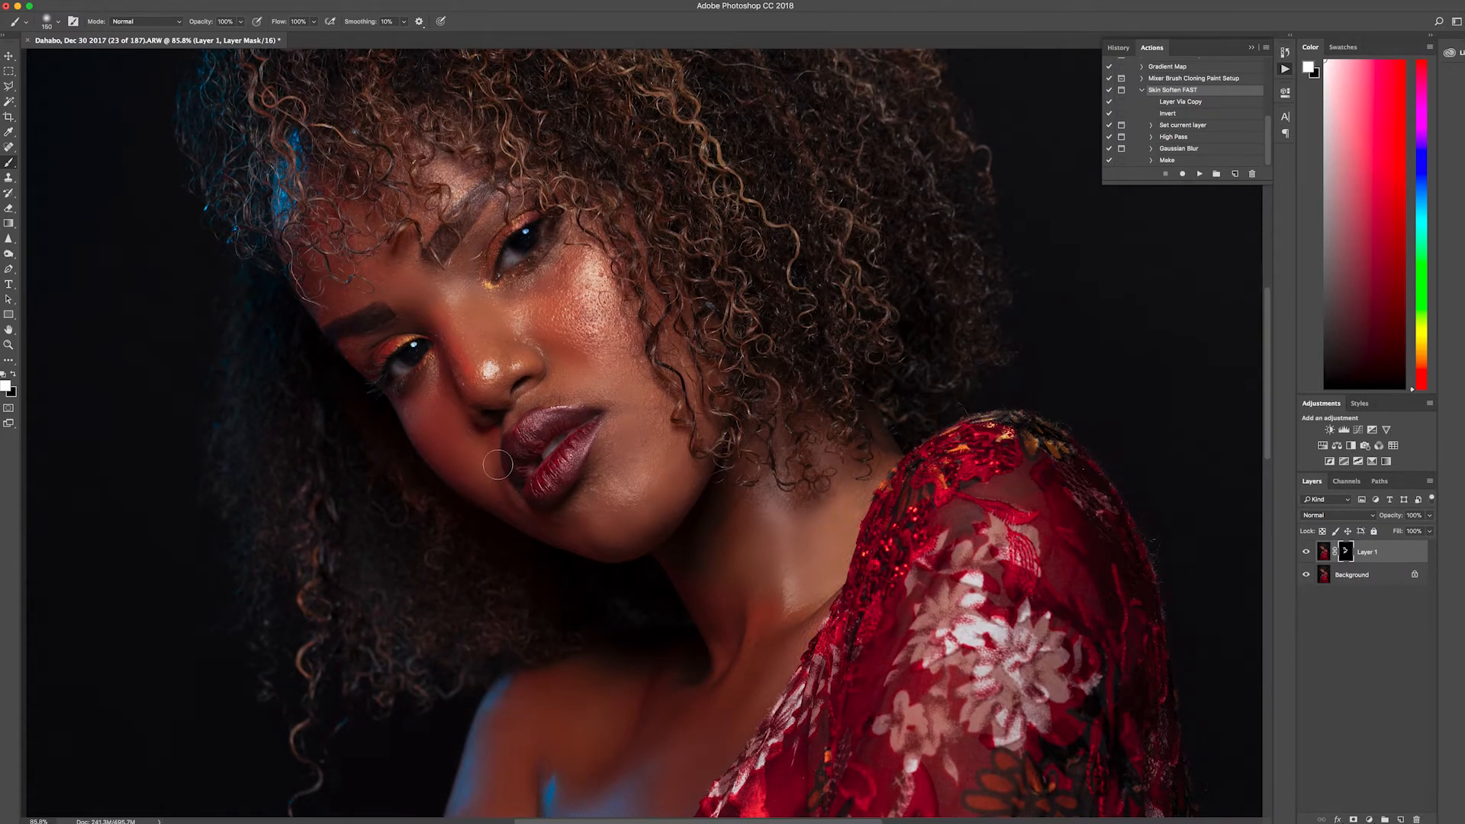
# Step: Touch up Layer 1's mask around the chin, cheek, neck and arm, reducing the brush size to 90 for the finer areas
pyautogui.scroll(1, 549, 443)
pyautogui.moveTo(623, 471)
pyautogui.mouseDown()
pyautogui.moveTo(589, 528)
pyautogui.moveTo(636, 499)
pyautogui.mouseUp()
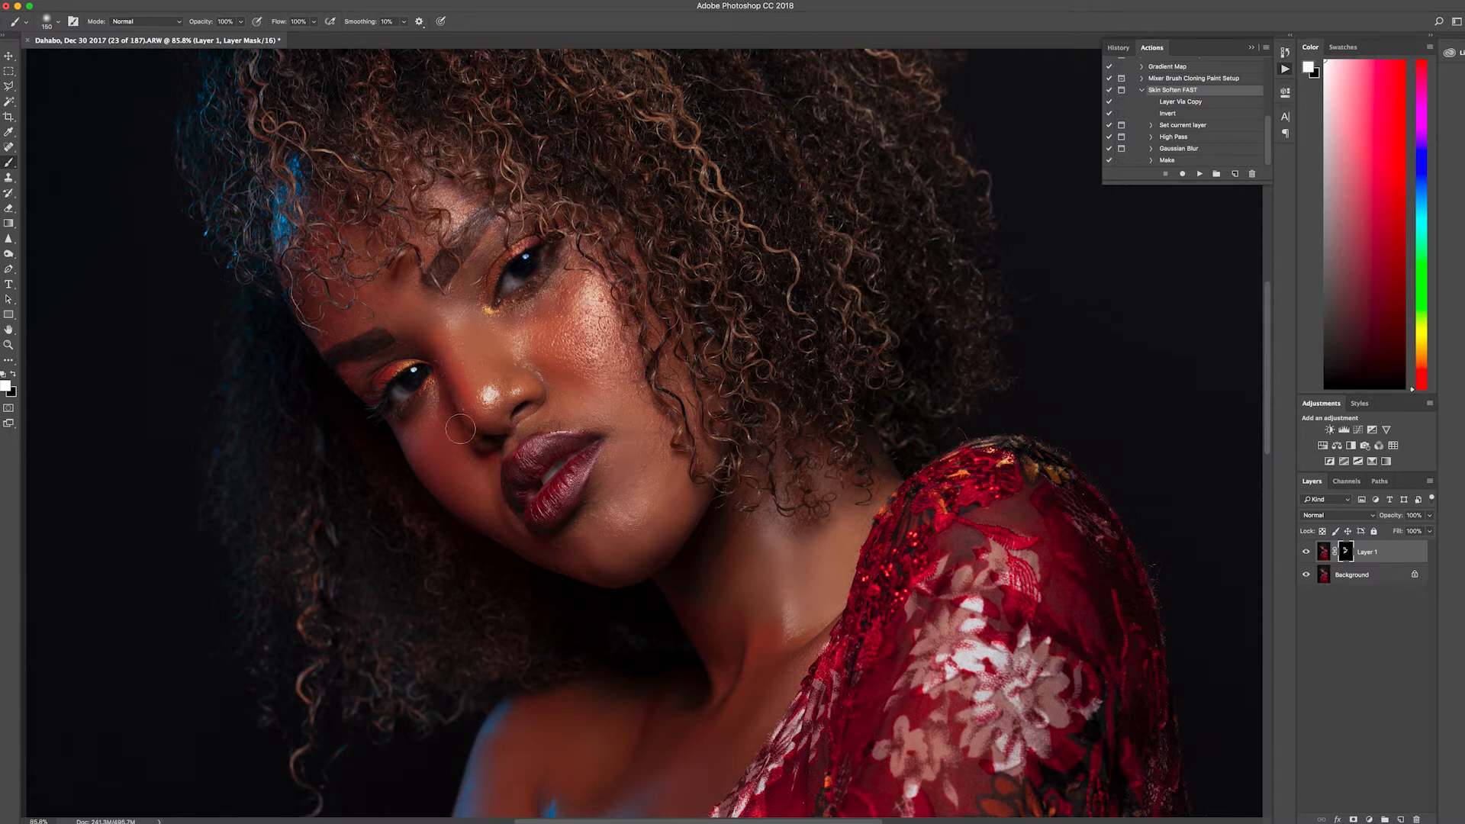
pyautogui.press('[')
pyautogui.press('[')
pyautogui.press('[')
pyautogui.scroll(-5, 754, 231)
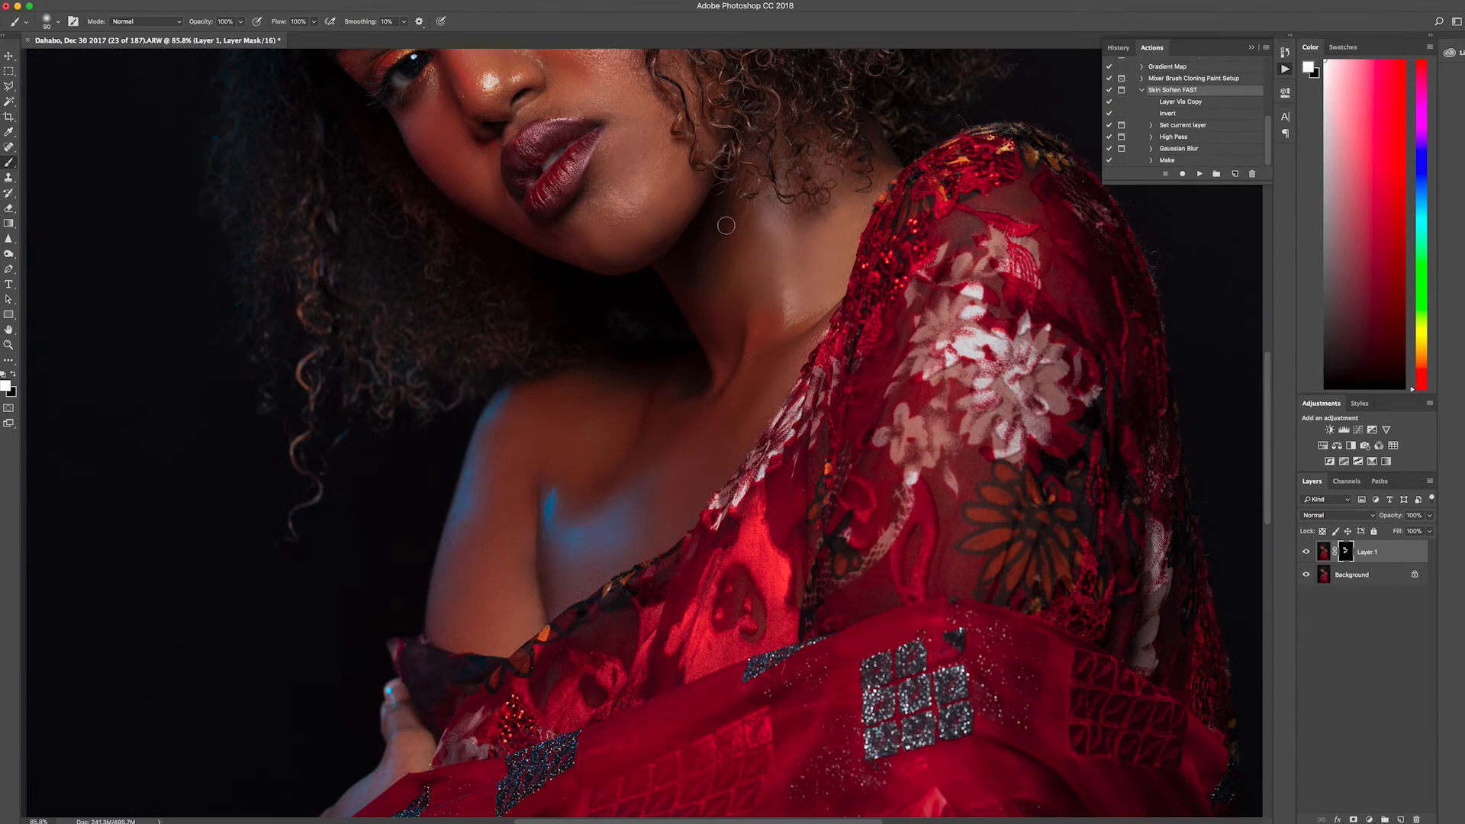
pyautogui.scroll(-2, 690, 336)
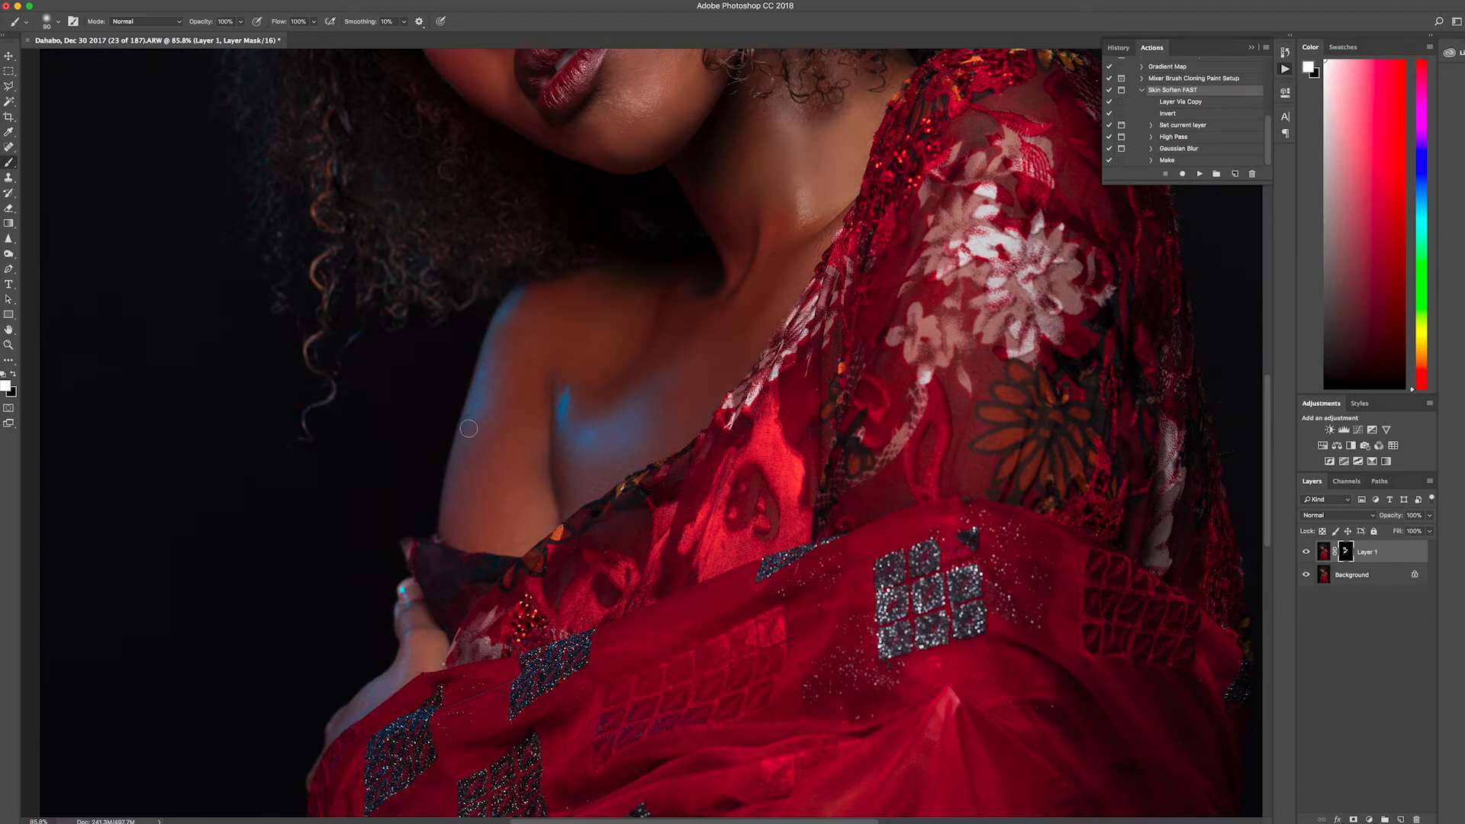
# Step: Lower Layer 1's opacity to 59%, comparing the portrait with the blur layer shown and hidden
pyautogui.press('super+0')
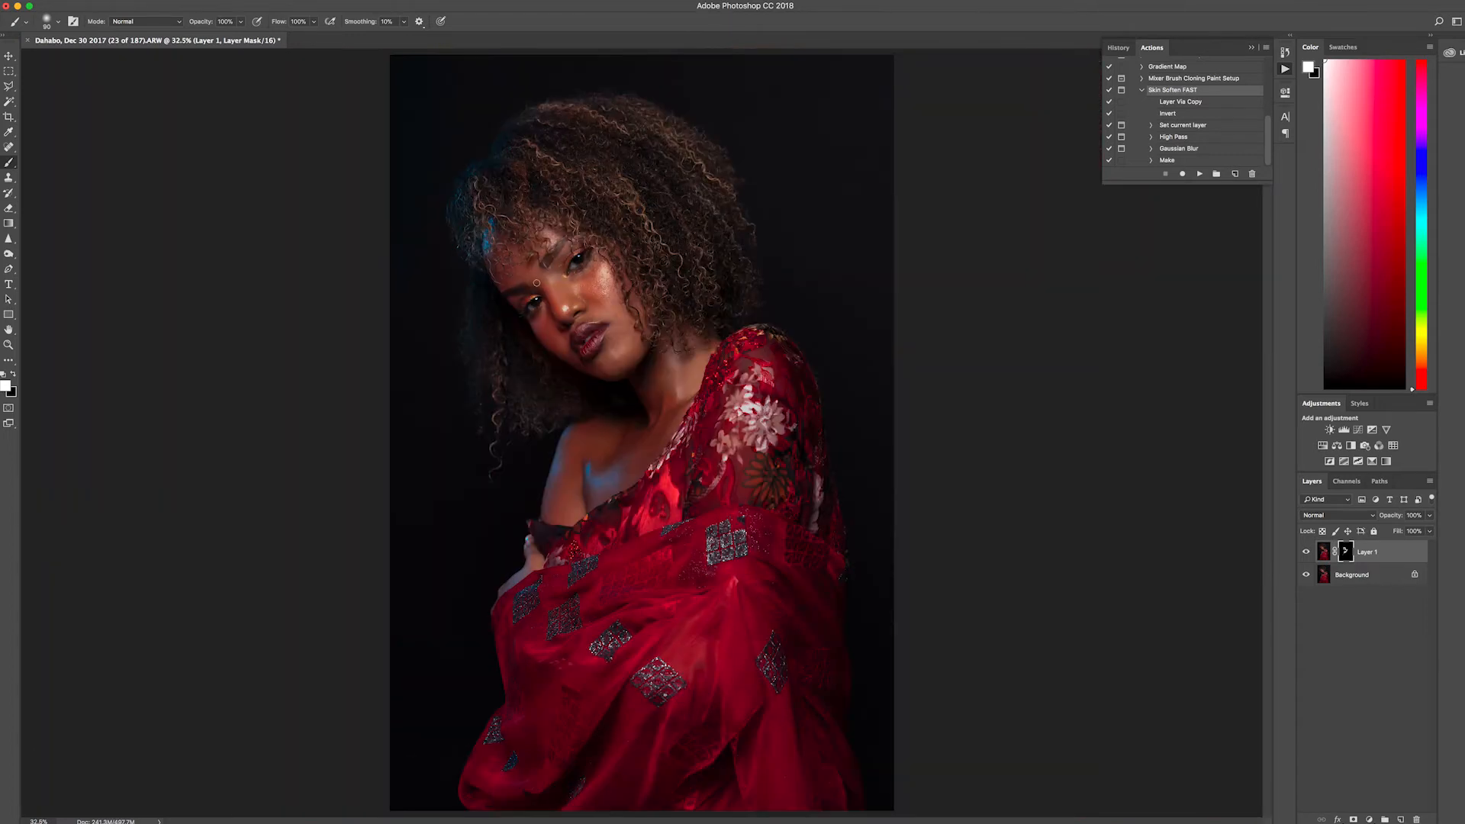
pyautogui.scroll(3, 551, 241)
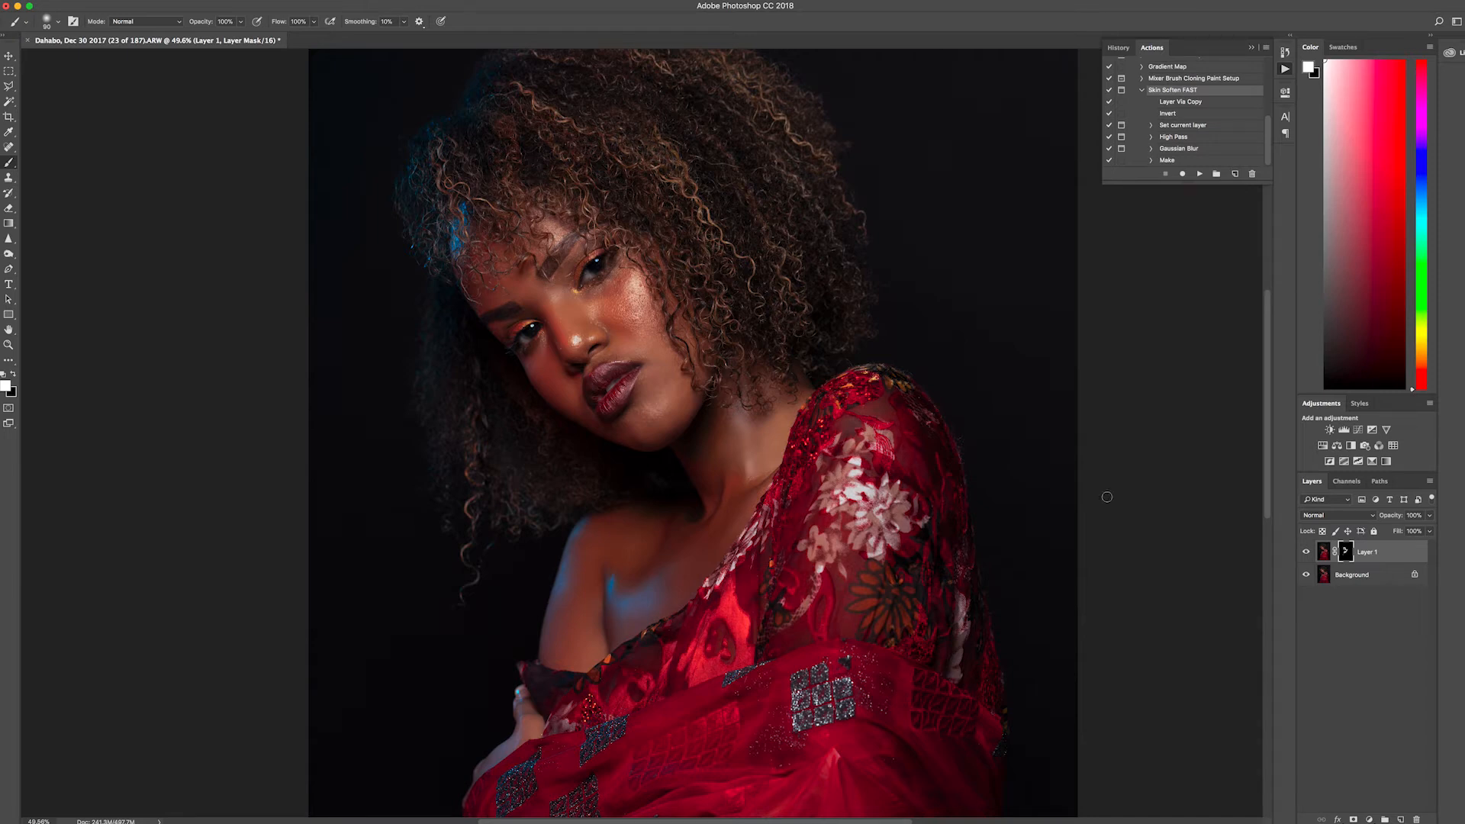
pyautogui.moveTo(1395, 521); pyautogui.dragTo(1387, 523)
pyautogui.click(1305, 553)
pyautogui.click(1305, 552)
pyautogui.click(1305, 552)
pyautogui.click(1305, 553)
pyautogui.click(1305, 552)
pyautogui.click(1305, 552)
pyautogui.click(1305, 552)
pyautogui.click(1305, 553)
pyautogui.click(1305, 553)
pyautogui.click(1304, 553)
pyautogui.click(1304, 553)
pyautogui.moveTo(1385, 518); pyautogui.dragTo(1385, 520)
pyautogui.click(1306, 553)
pyautogui.click(1306, 553)
pyautogui.click(1305, 553)
pyautogui.click(1305, 554)
# Step: Duplicate the Background layer and merge the copy with the masked Layer 1
pyautogui.click(1378, 577)
pyautogui.press('super+j')
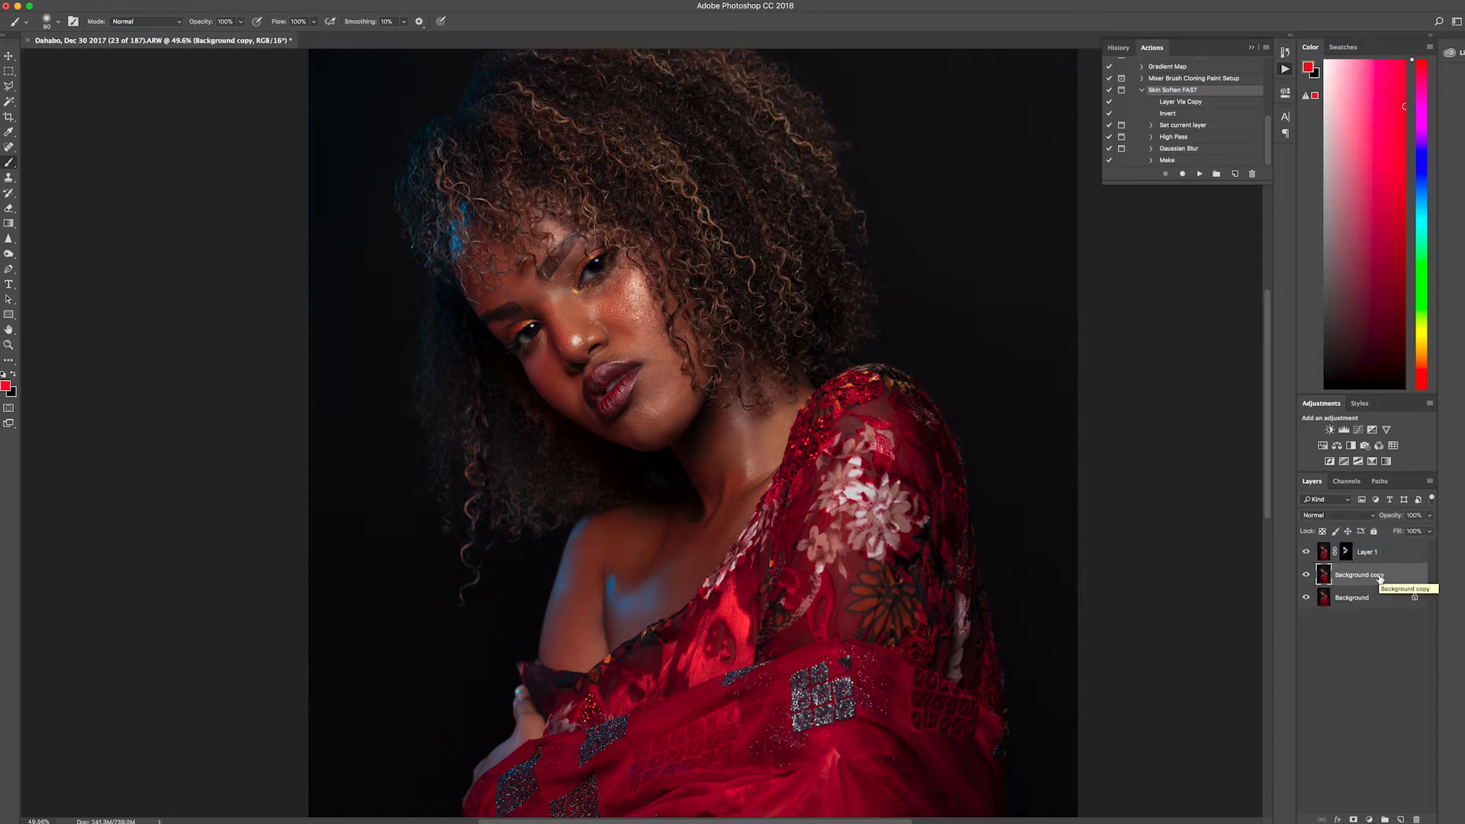
pyautogui.keyDown('shift'); pyautogui.click(1392, 560); pyautogui.keyUp('shift')
pyautogui.rightClick(1392, 561)
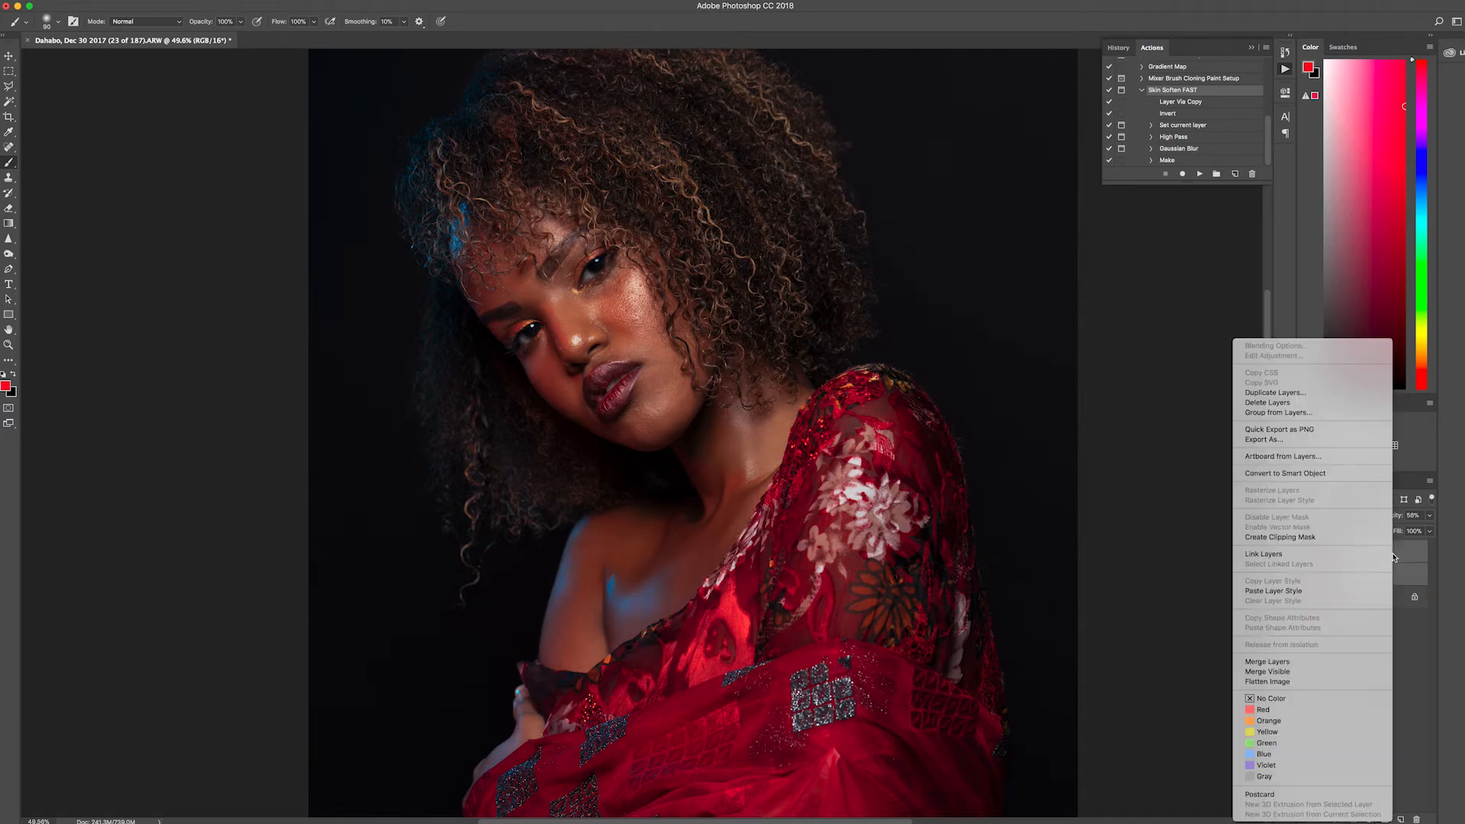
pyautogui.click(1291, 661)
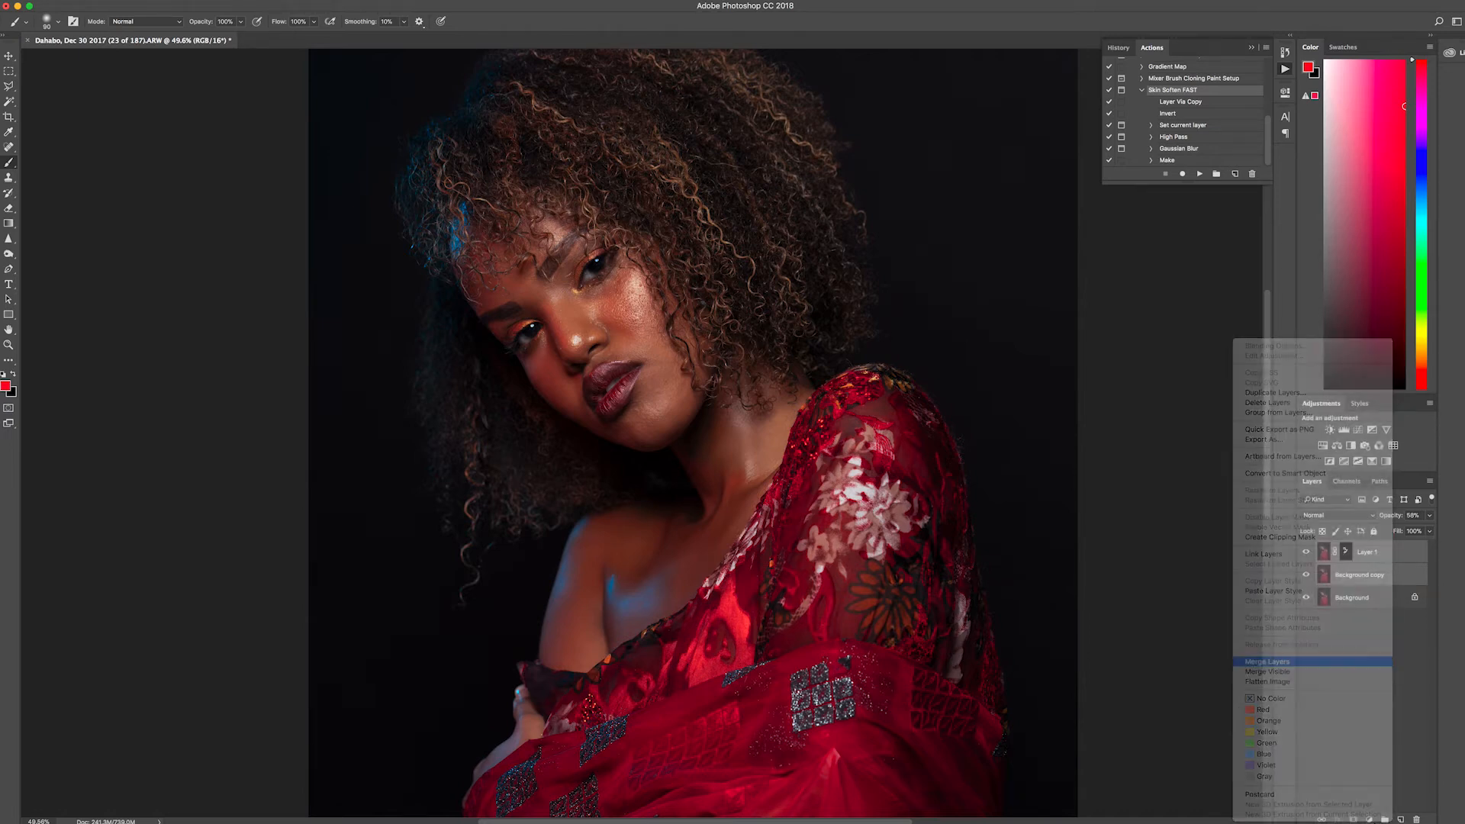
# Step: Compare the merged Layer 1 with the original Background, toggling its visibility in the wide view and close up on the face
pyautogui.click(1307, 554)
pyautogui.click(1307, 555)
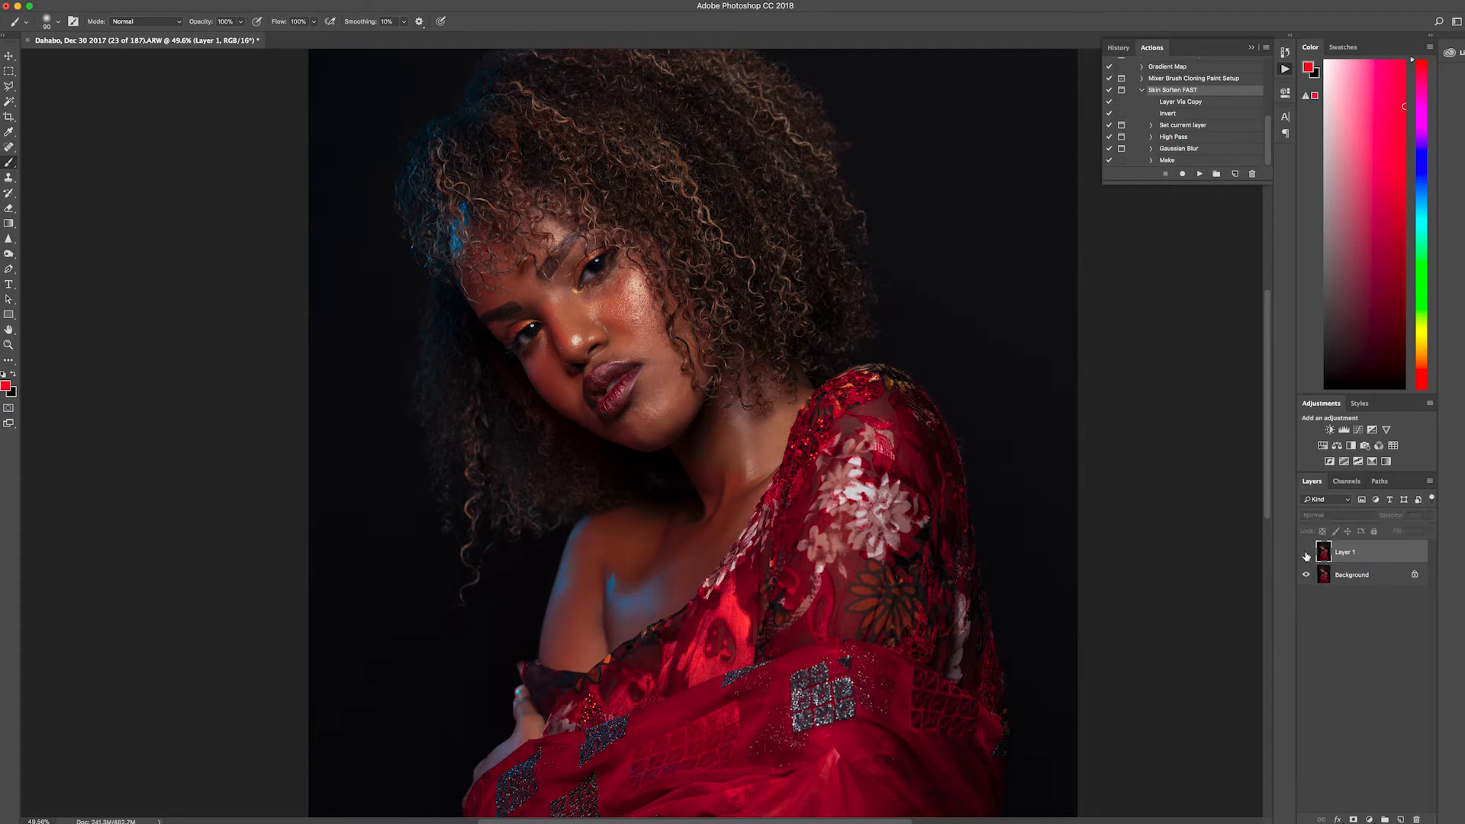
pyautogui.click(1306, 553)
pyautogui.click(1306, 555)
pyautogui.scroll(5, 626, 292)
pyautogui.click(1307, 555)
pyautogui.click(1306, 555)
pyautogui.click(1307, 554)
pyautogui.click(1306, 555)
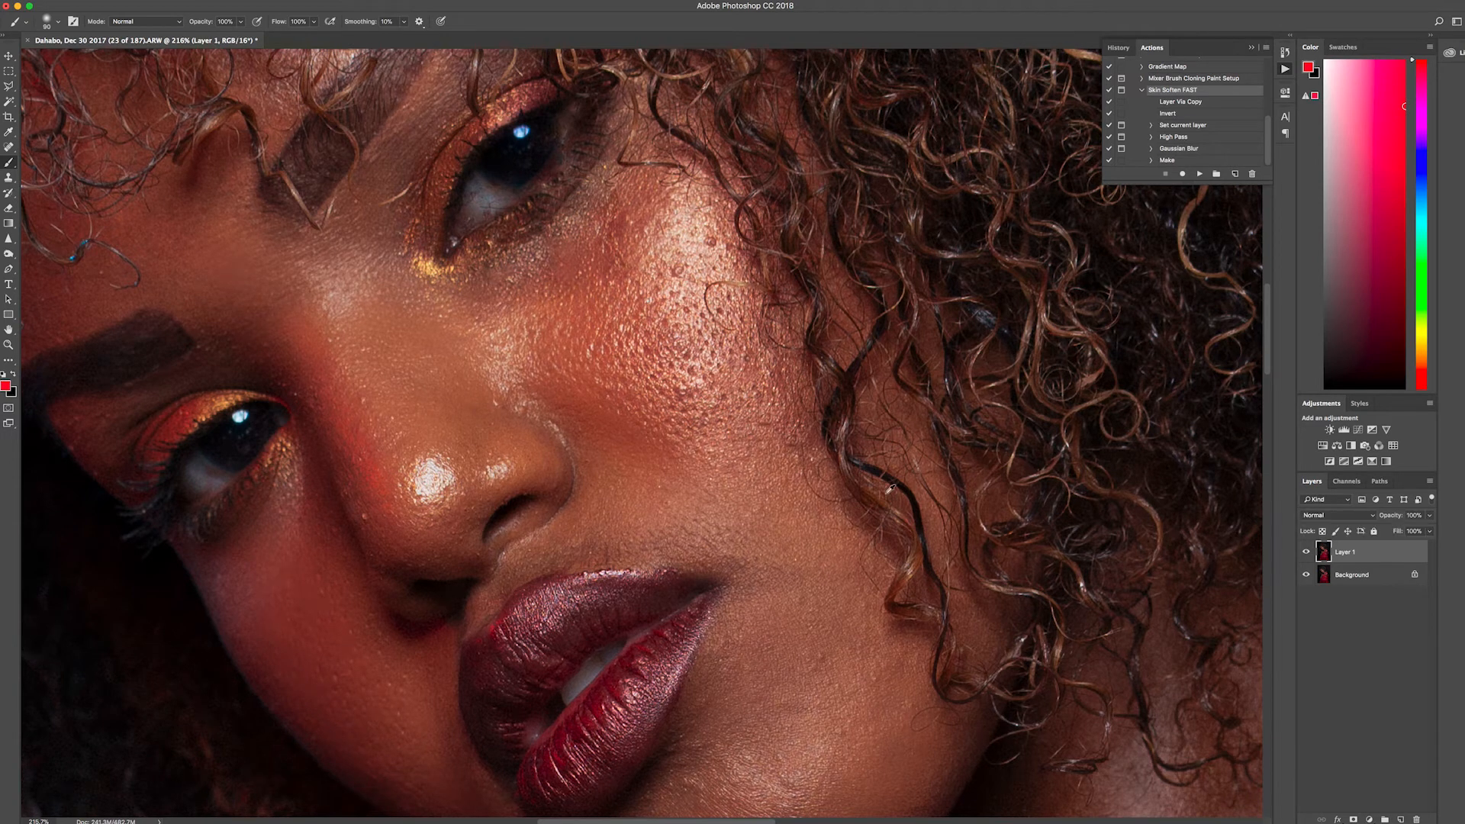
pyautogui.scroll(-5, 890, 489)
pyautogui.scroll(-3, 889, 488)
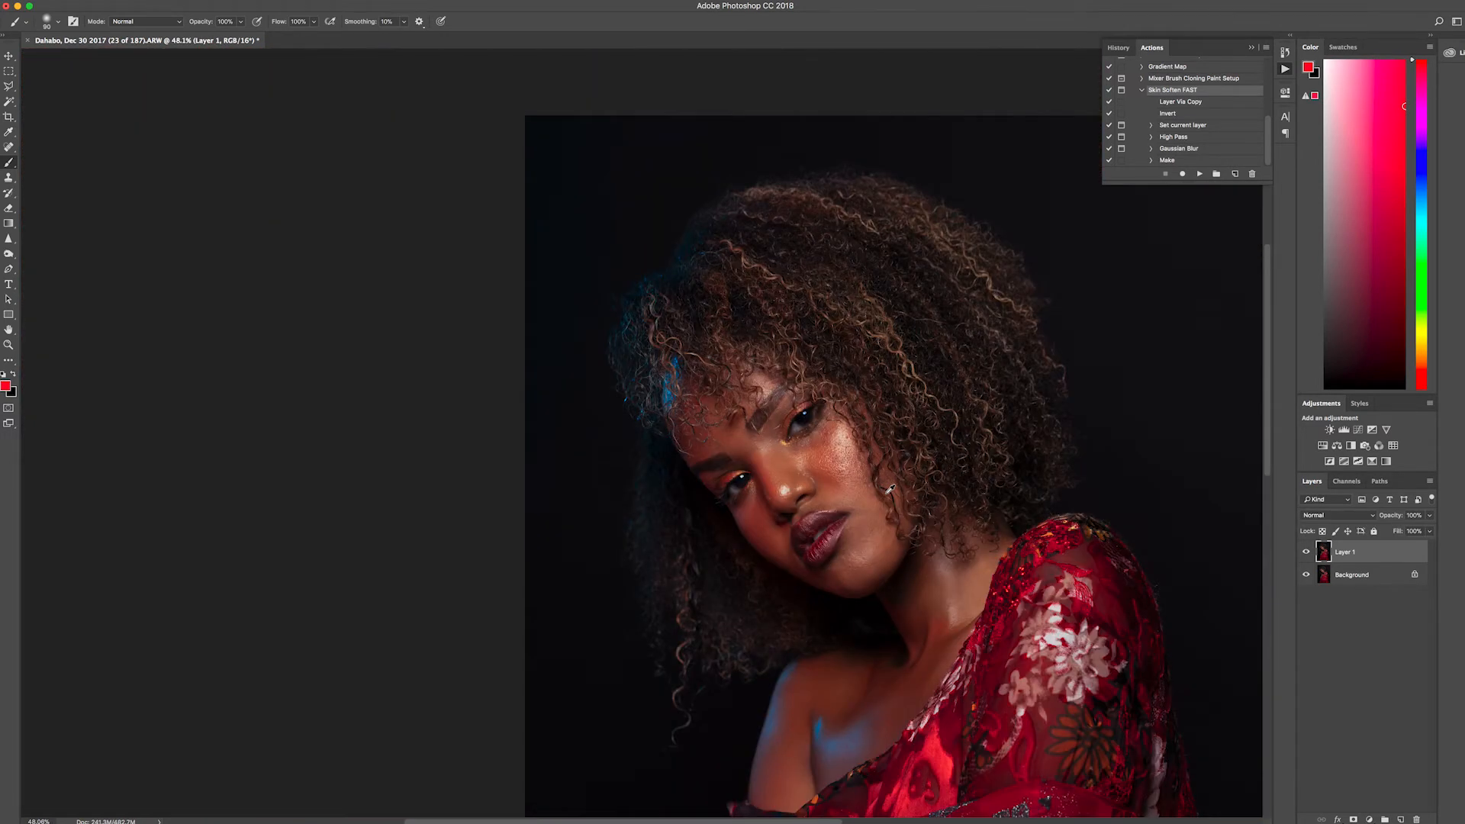
# Step: Run the Skin Soften FAST action on Layer 1 with a High Pass radius of 24 pixels and its preset Gaussian Blur radius
pyautogui.scroll(-2, 1019, 524)
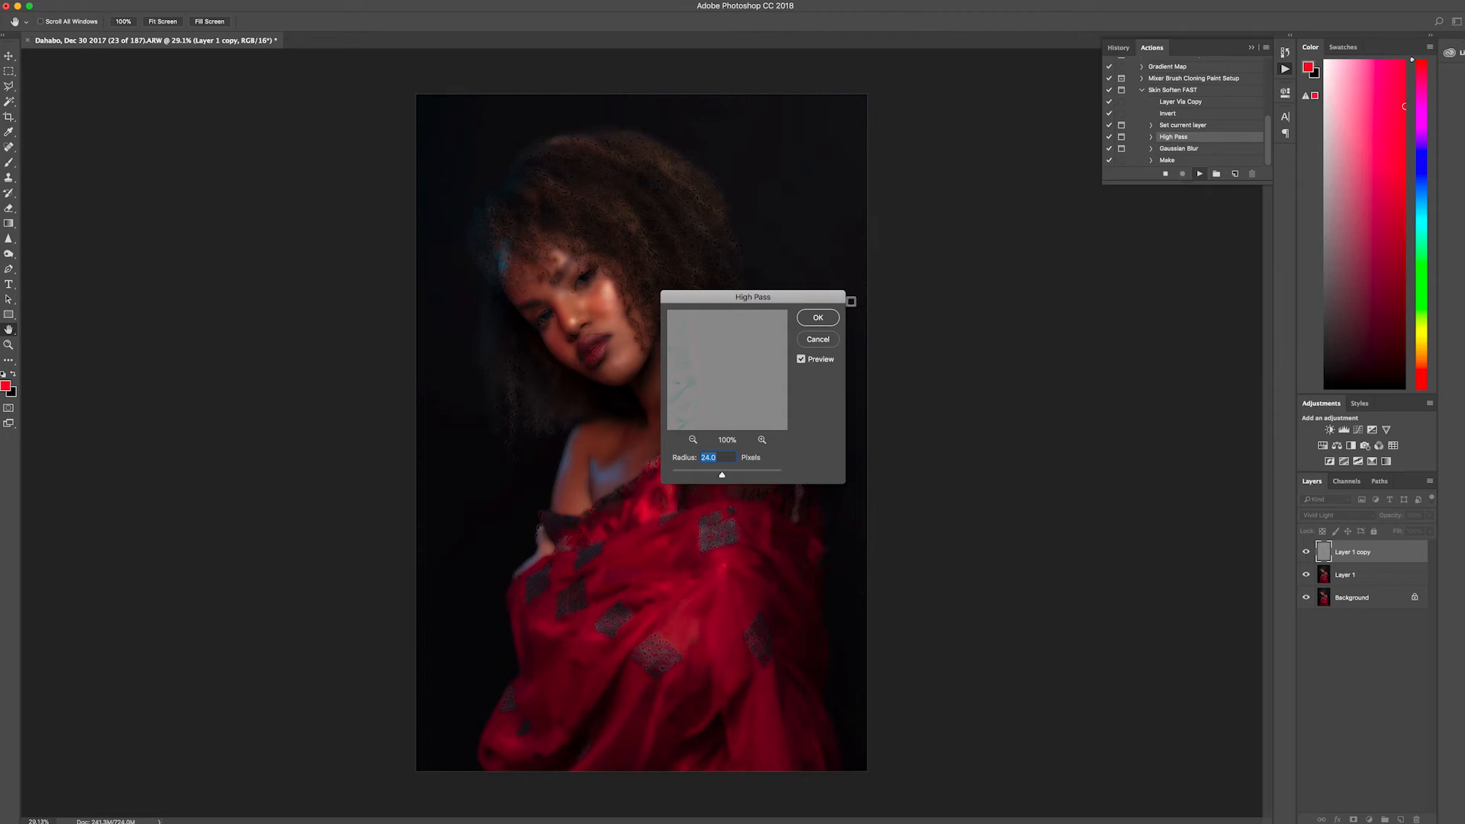
pyautogui.click(815, 324)
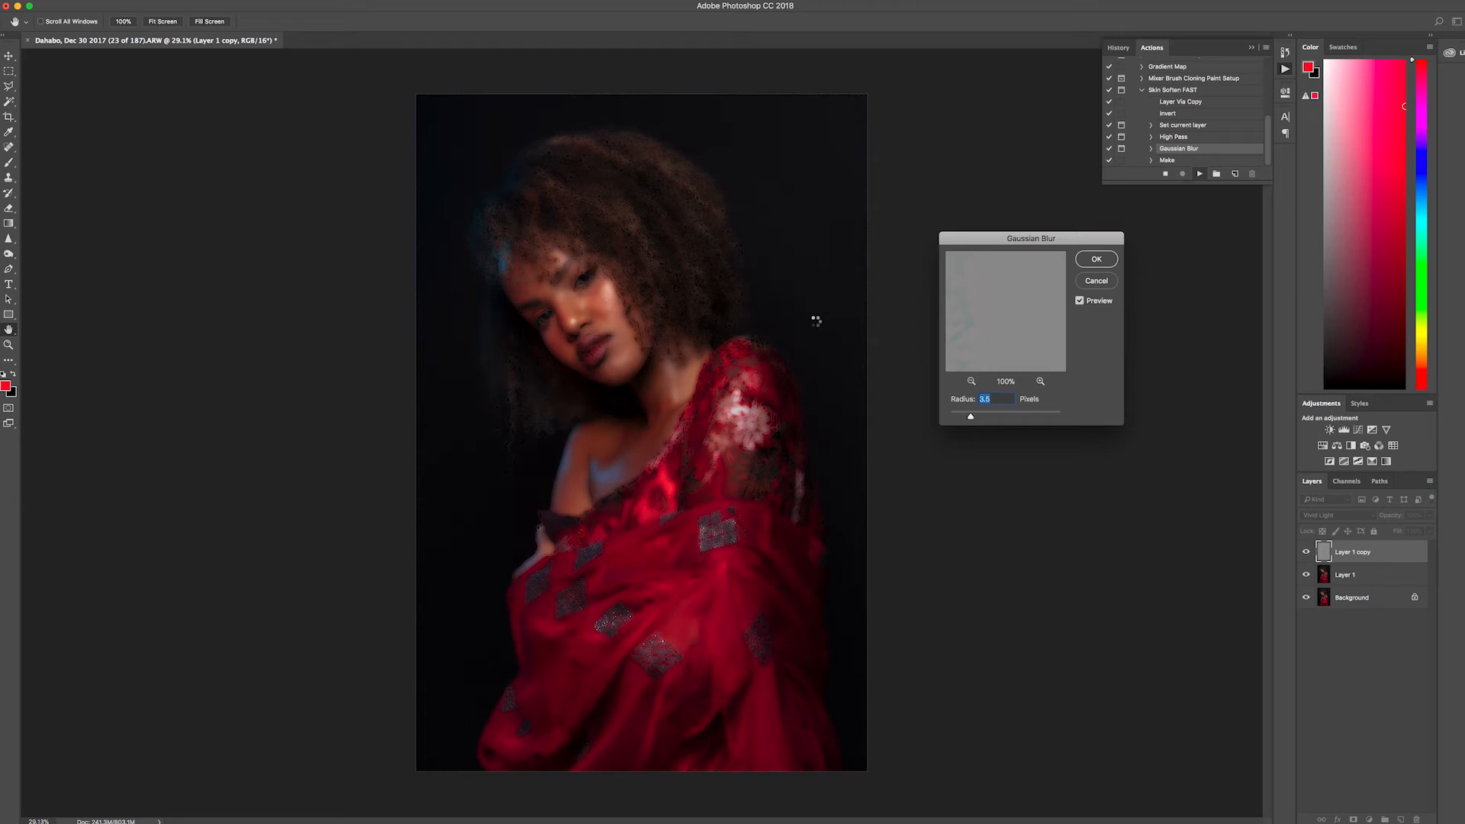
pyautogui.press('Return')
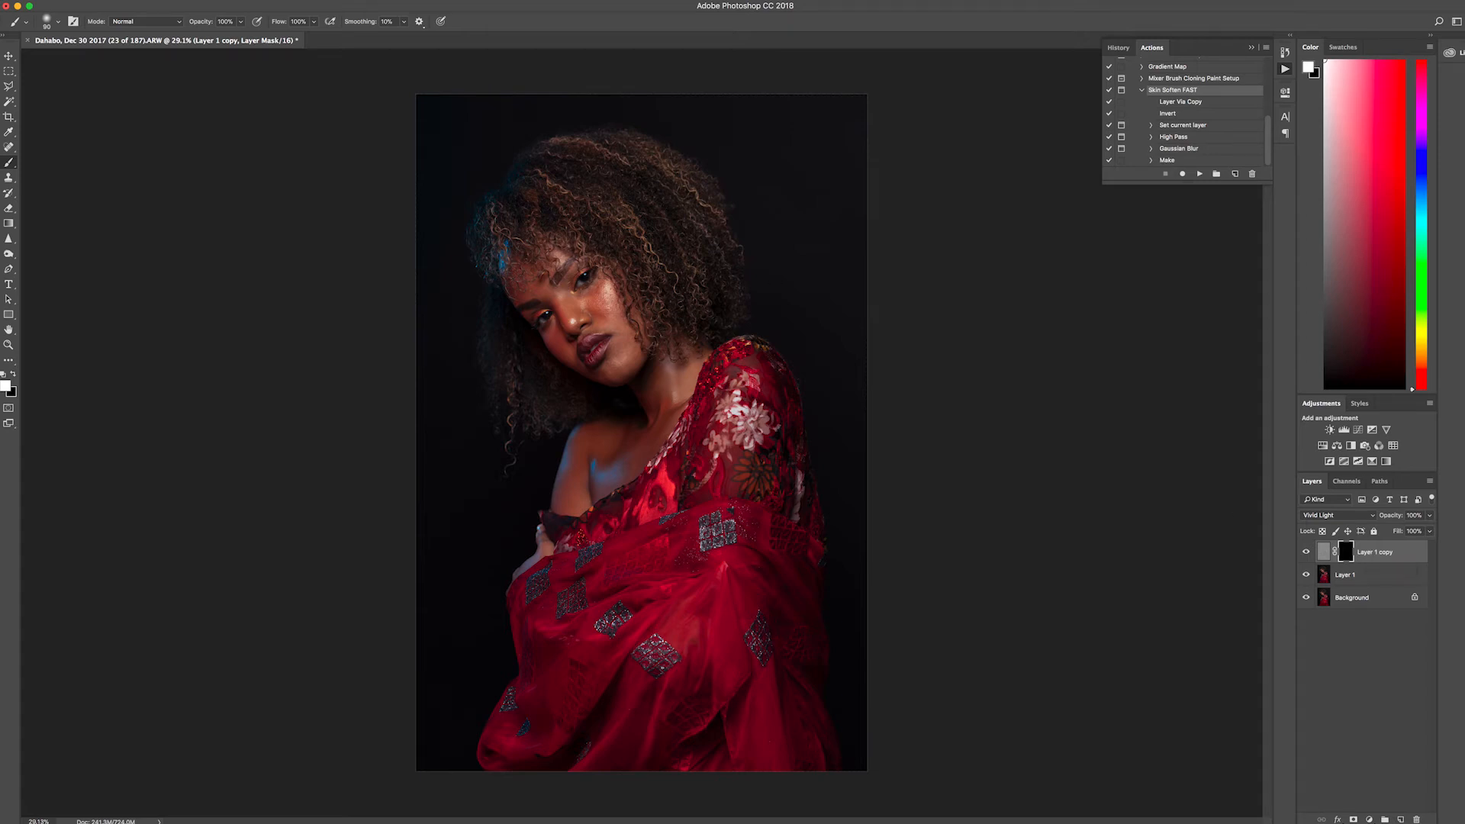
# Step: Paint the softening in over the cheeks, forehead and nose on the Layer 1 copy mask with a larger brush
pyautogui.scroll(5, 594, 296)
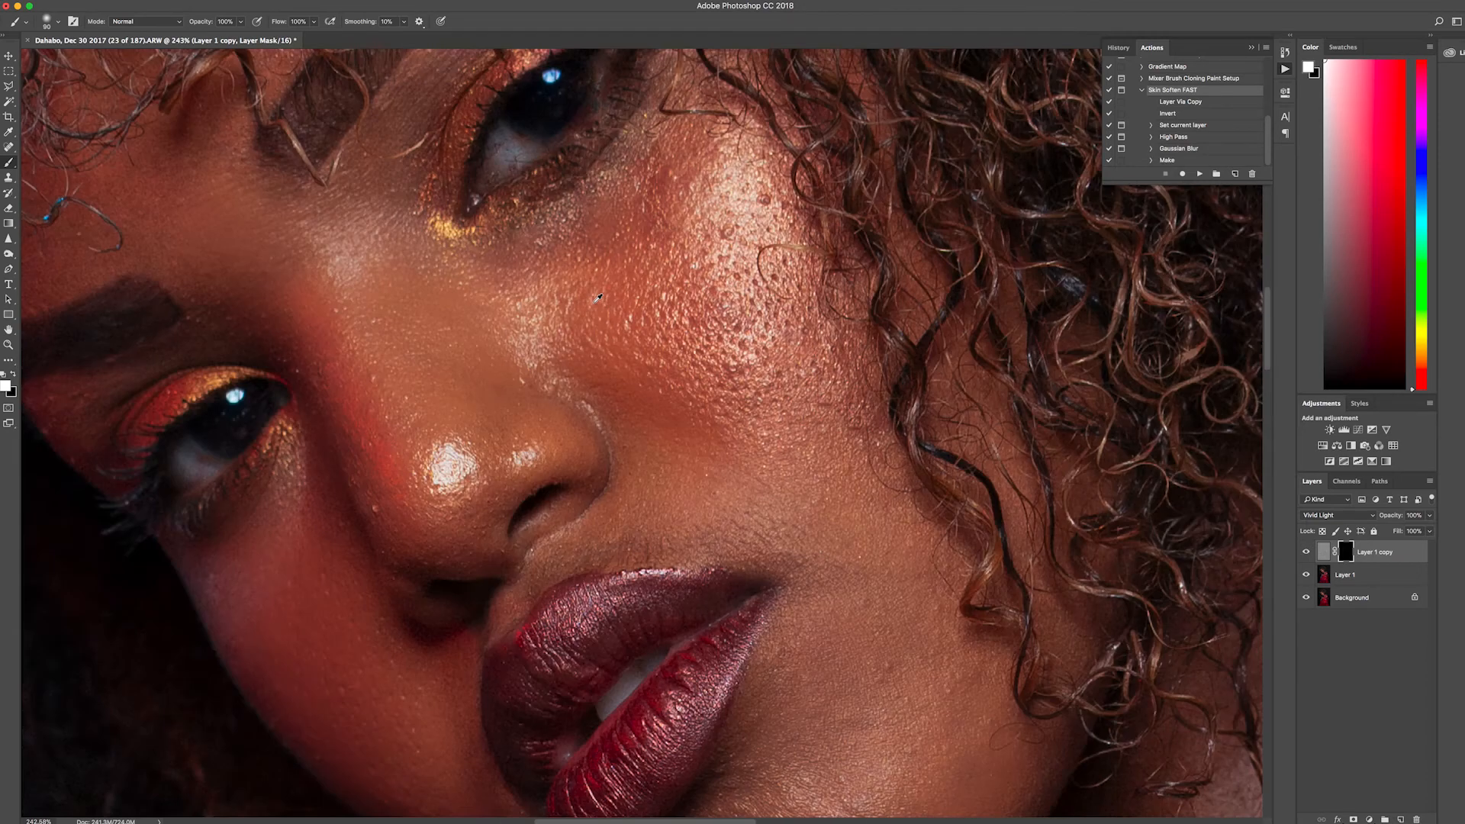
pyautogui.scroll(-3, 599, 297)
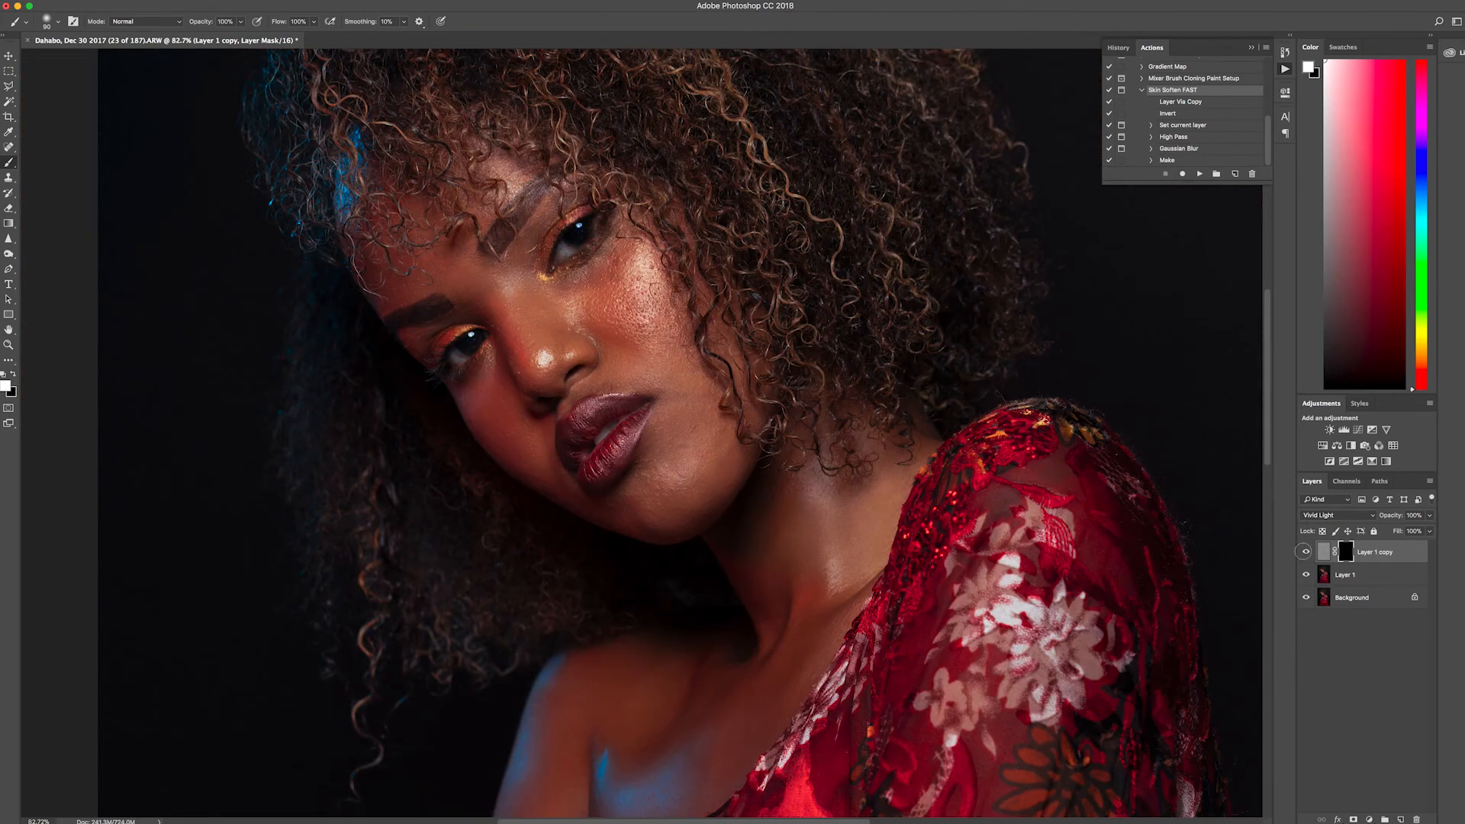
pyautogui.click(1305, 552)
pyautogui.click(1305, 551)
pyautogui.press(']')
pyautogui.press(']')
pyautogui.press(']')
pyautogui.scroll(1, 542, 272)
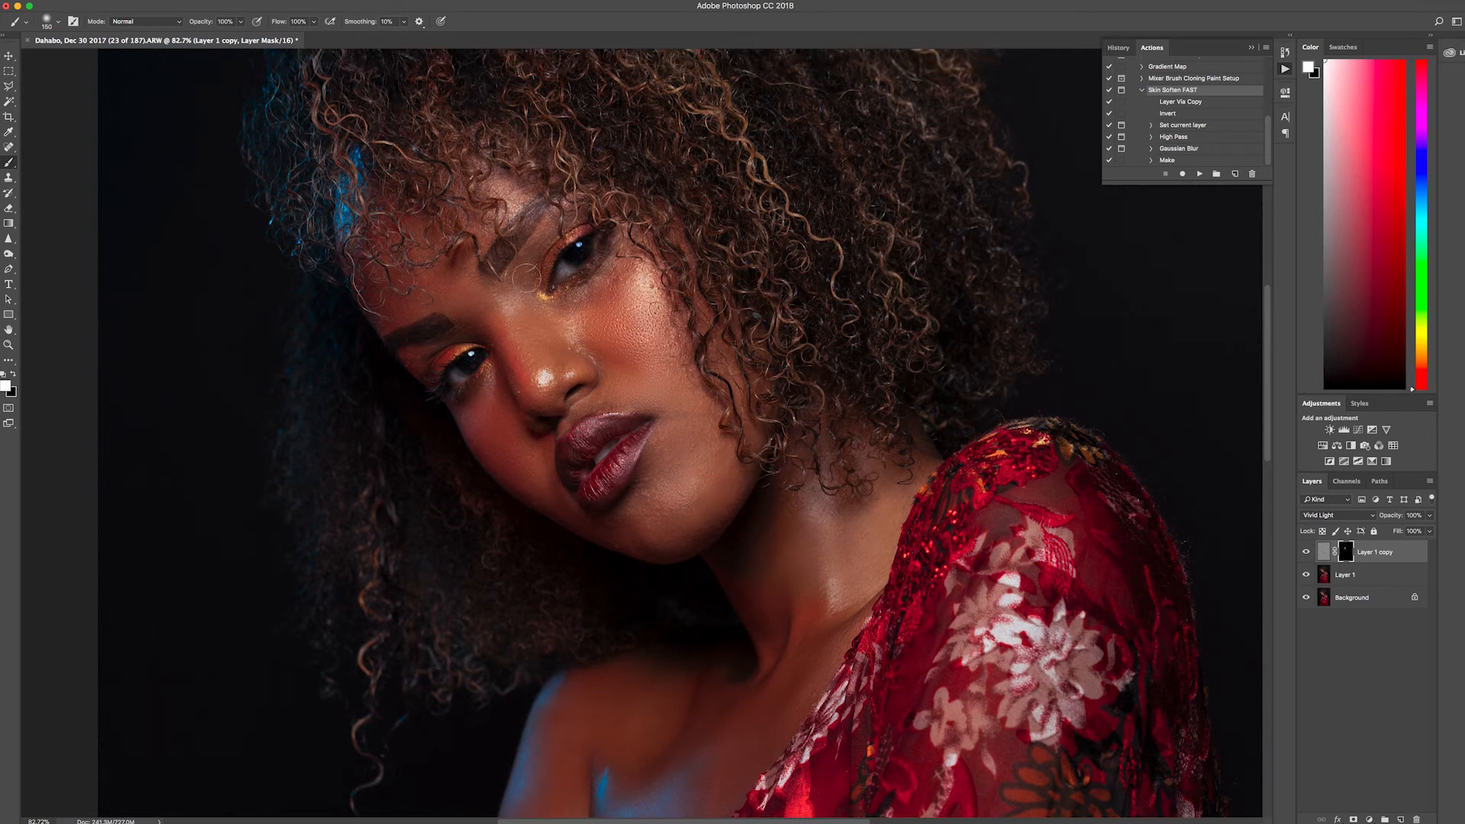
pyautogui.scroll(1, 480, 313)
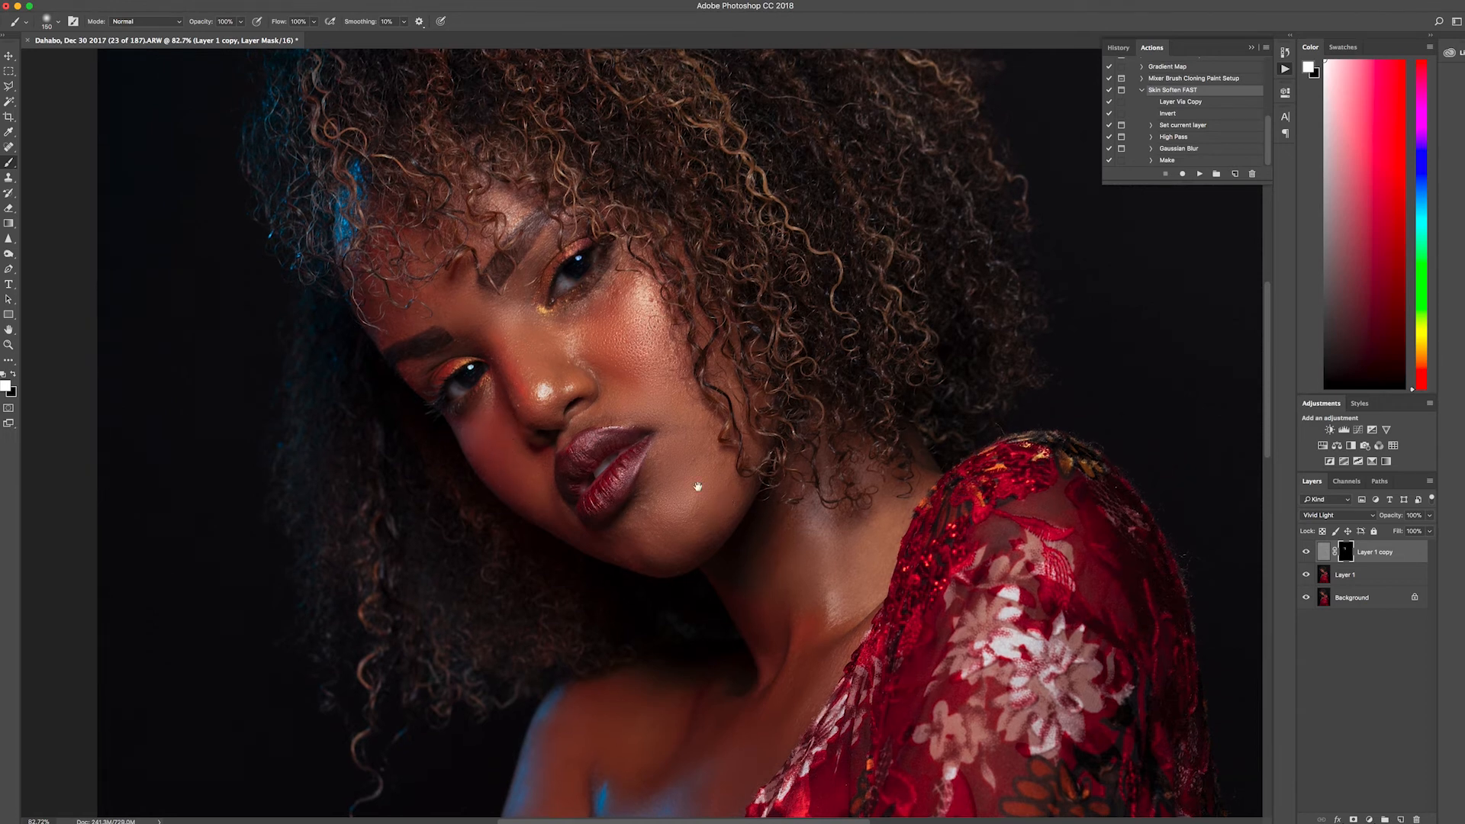
# Step: Continue painting the Layer 1 copy mask over the chin, neck, chest and shoulder
pyautogui.scroll(-3, 719, 483)
pyautogui.hscroll(3, 720, 484)
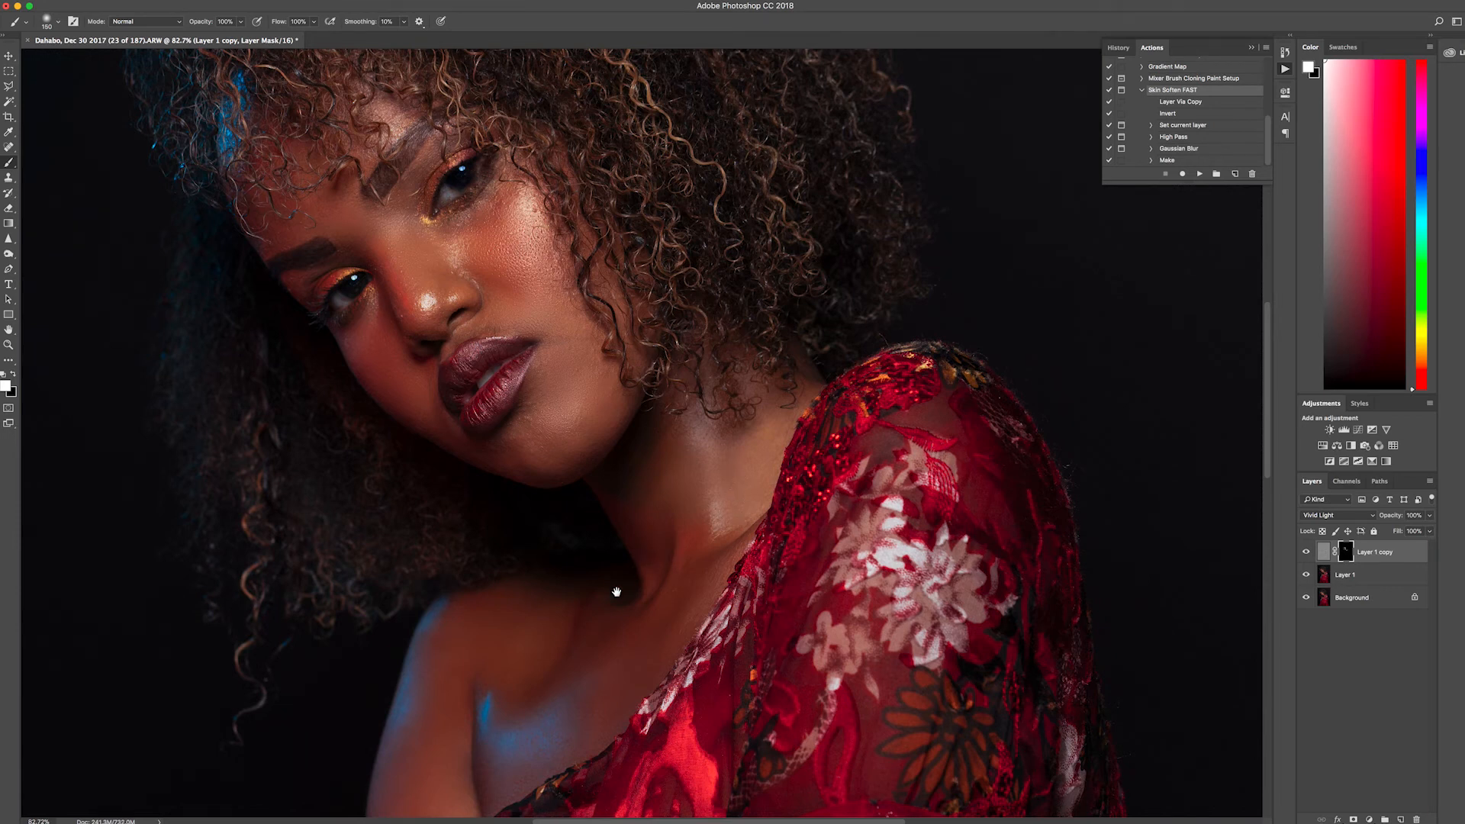
pyautogui.scroll(-2, 615, 592)
pyautogui.hscroll(-1, 615, 593)
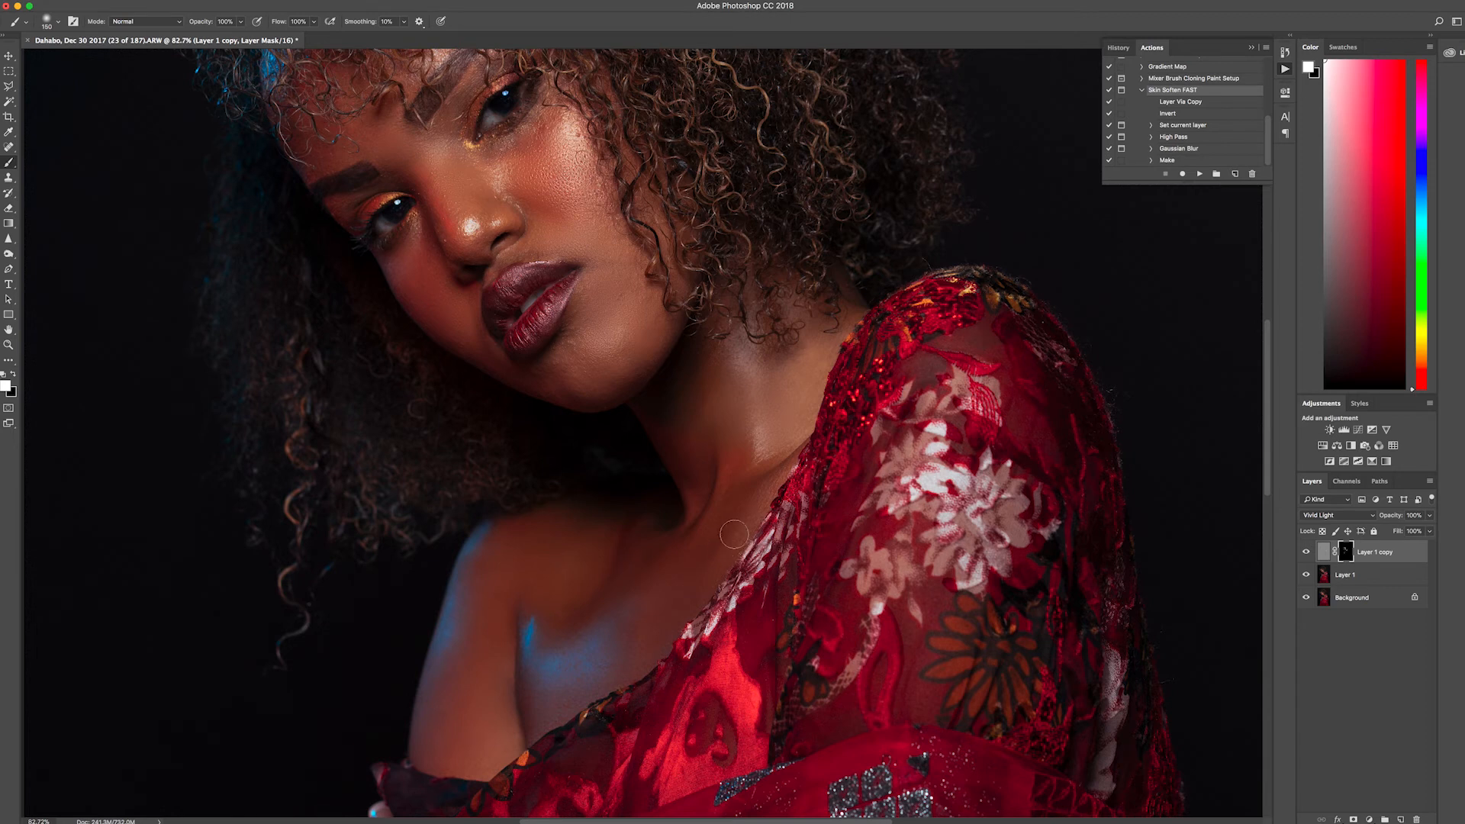
pyautogui.moveTo(699, 436); pyautogui.dragTo(702, 569)
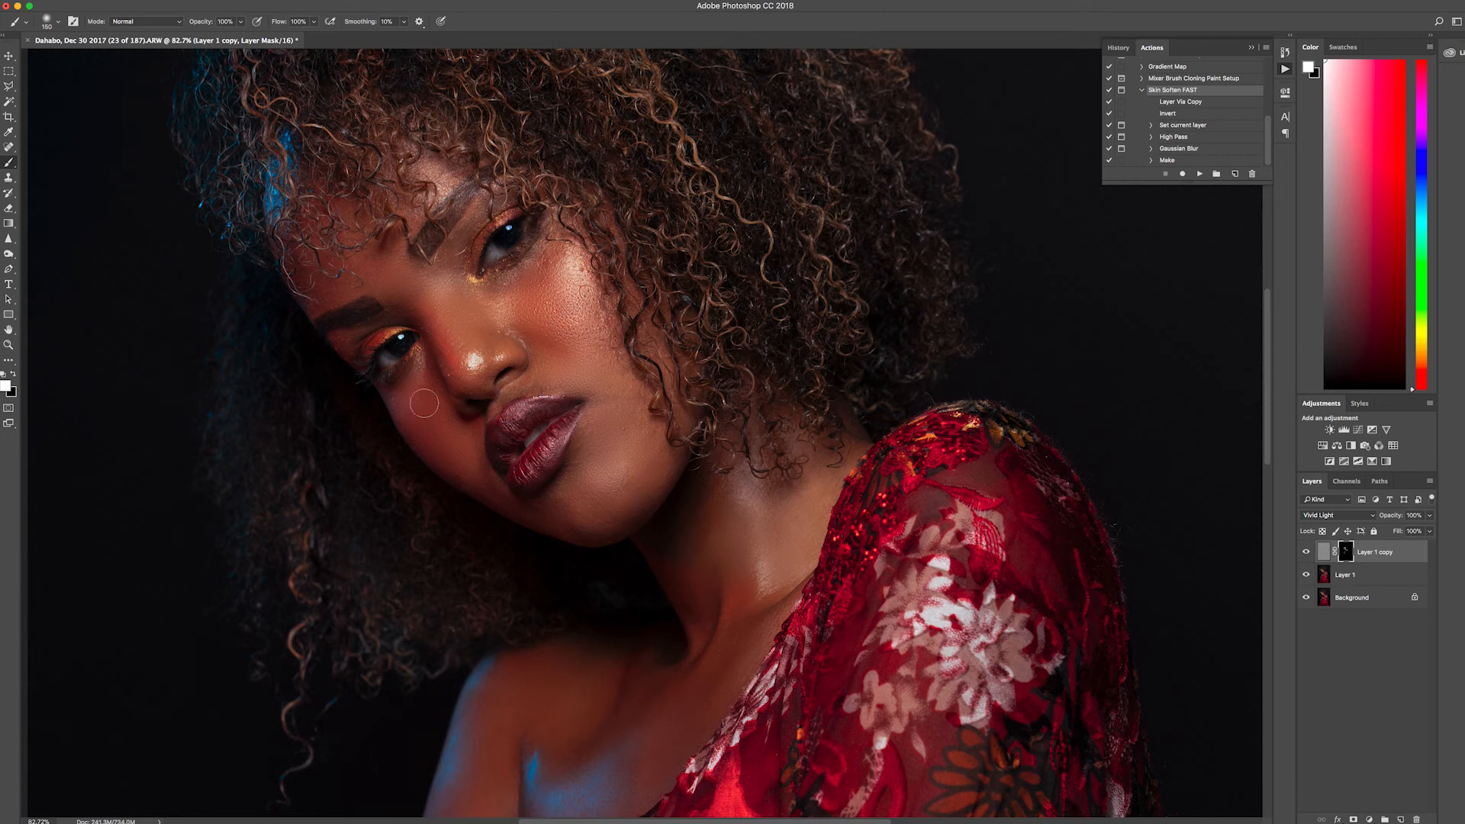
# Step: Examine the softened skin texture close up around the eye and cheek, and compare it with the overall look of the whole portrait
pyautogui.press('super+0')
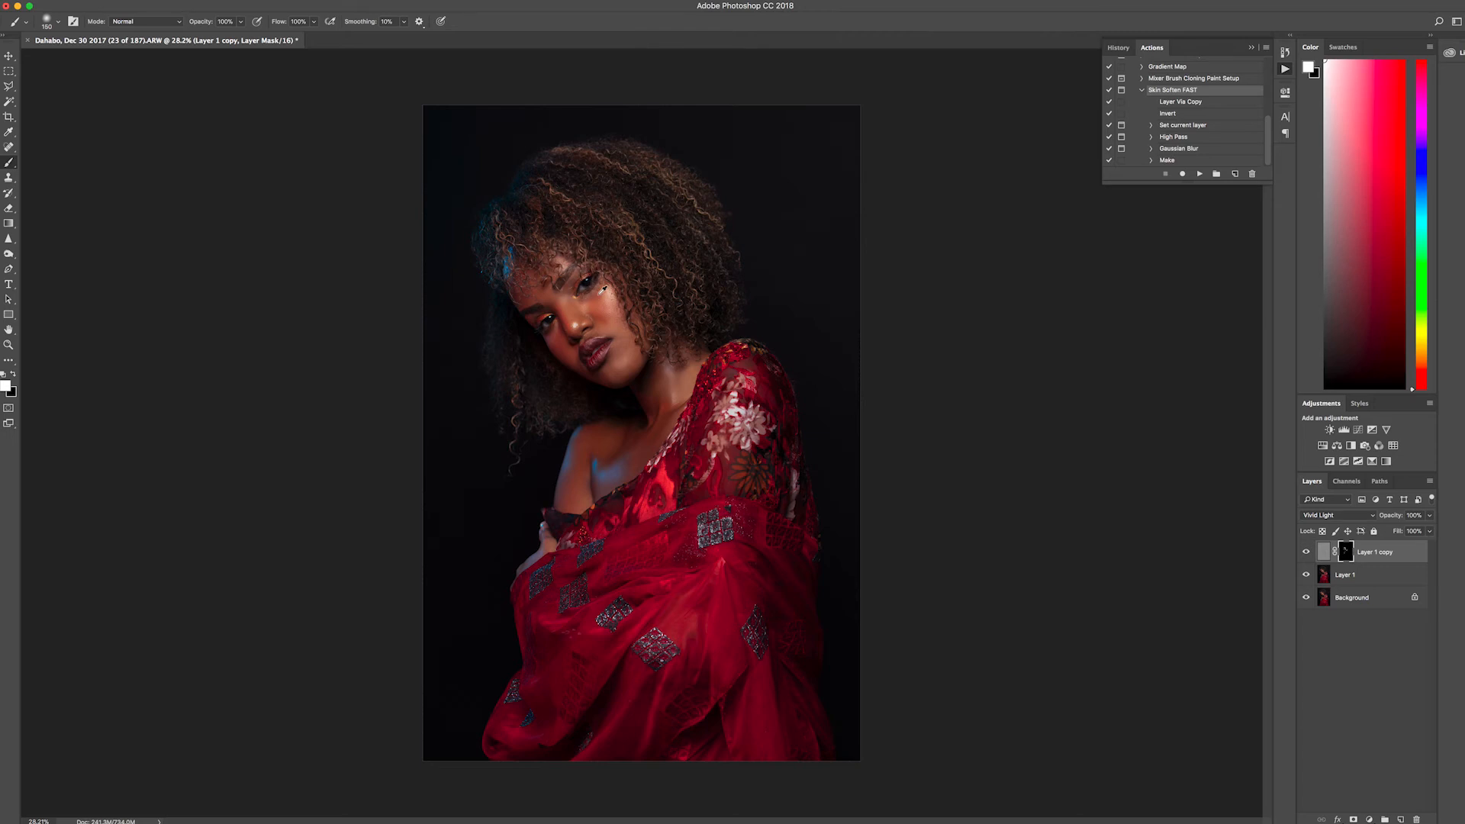
pyautogui.scroll(15, 602, 288)
pyautogui.scroll(-3, 603, 289)
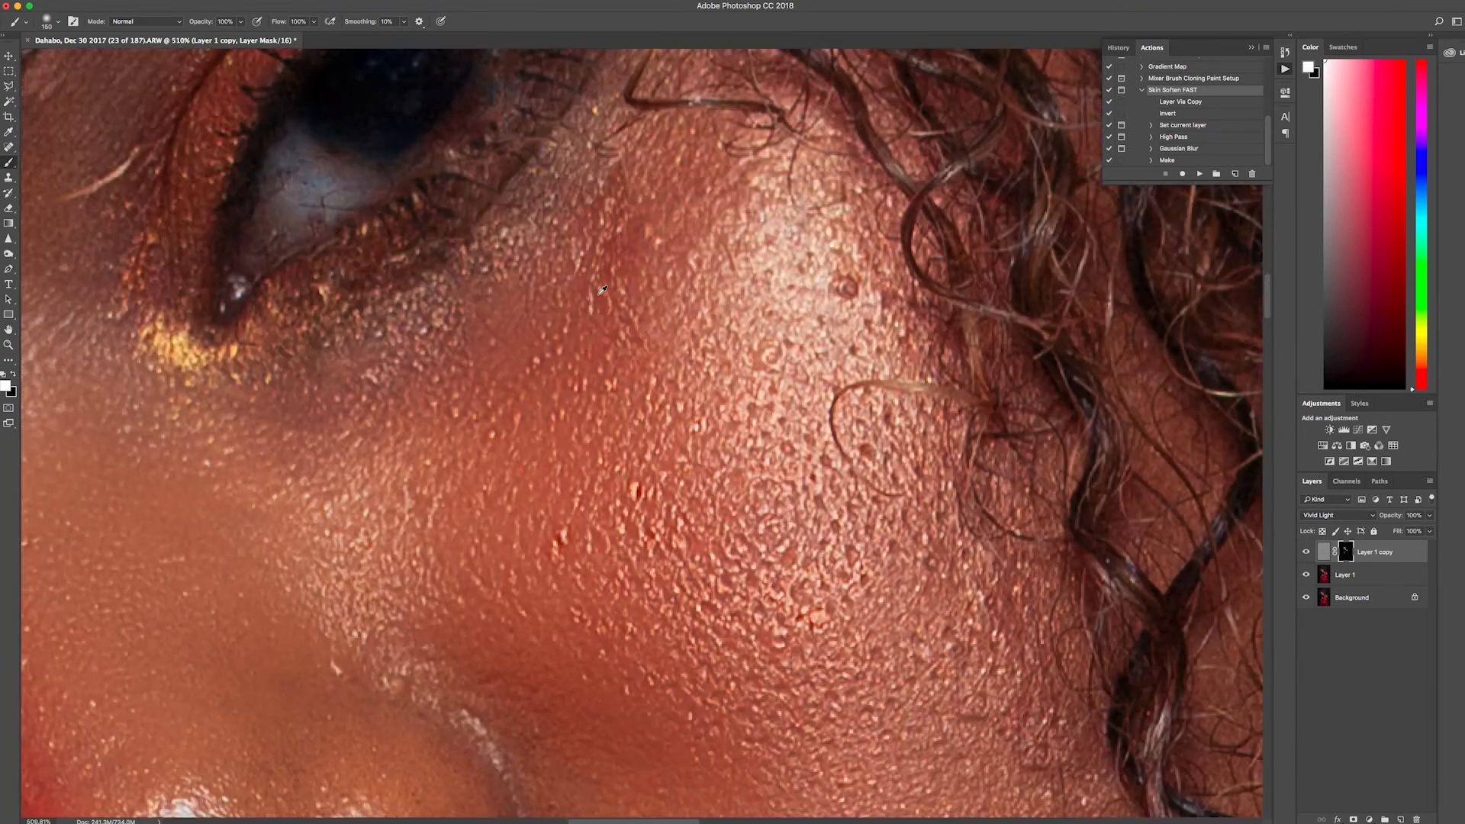
pyautogui.scroll(-10, 603, 289)
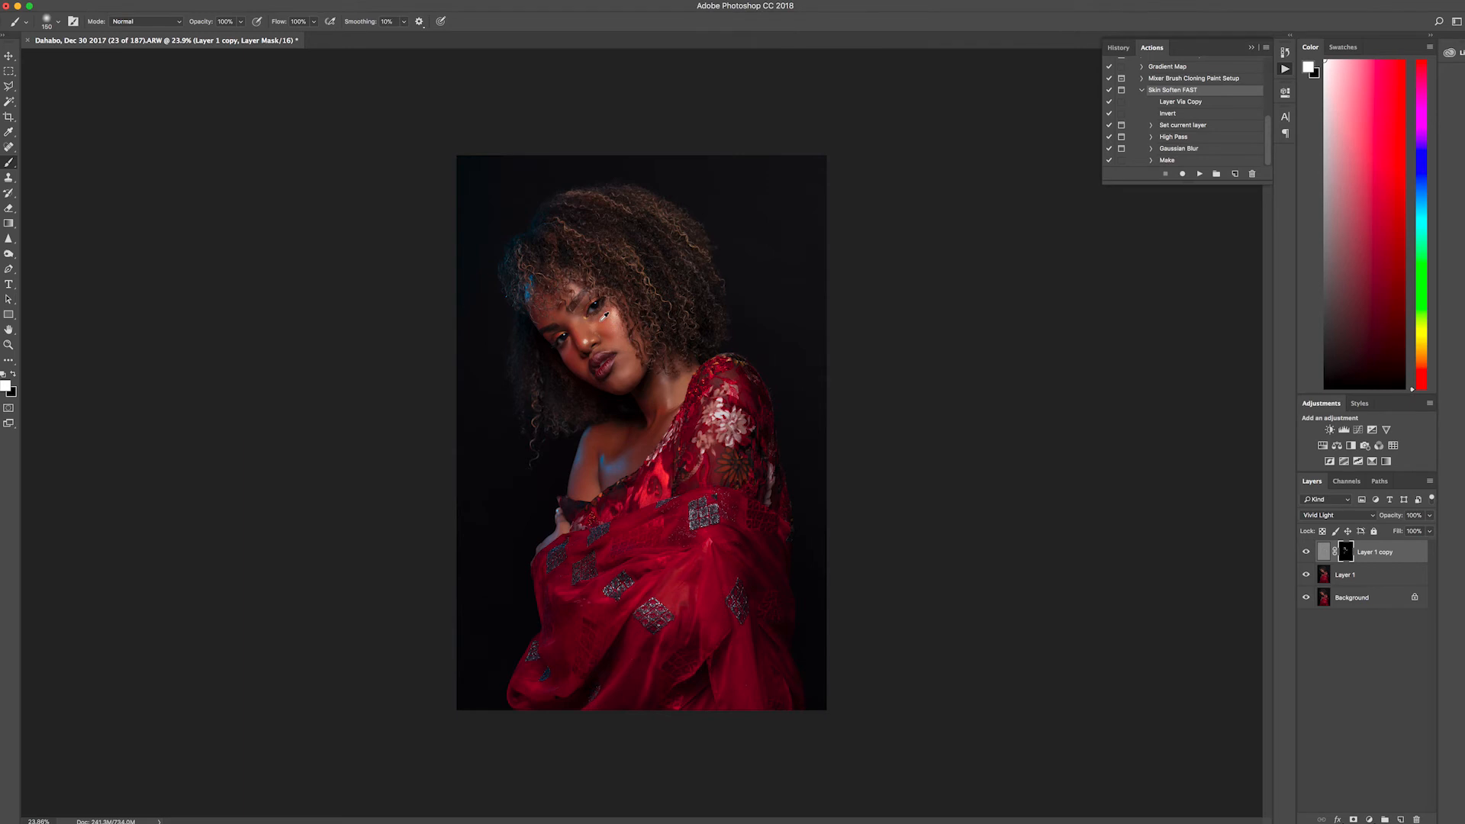
pyautogui.scroll(3, 605, 314)
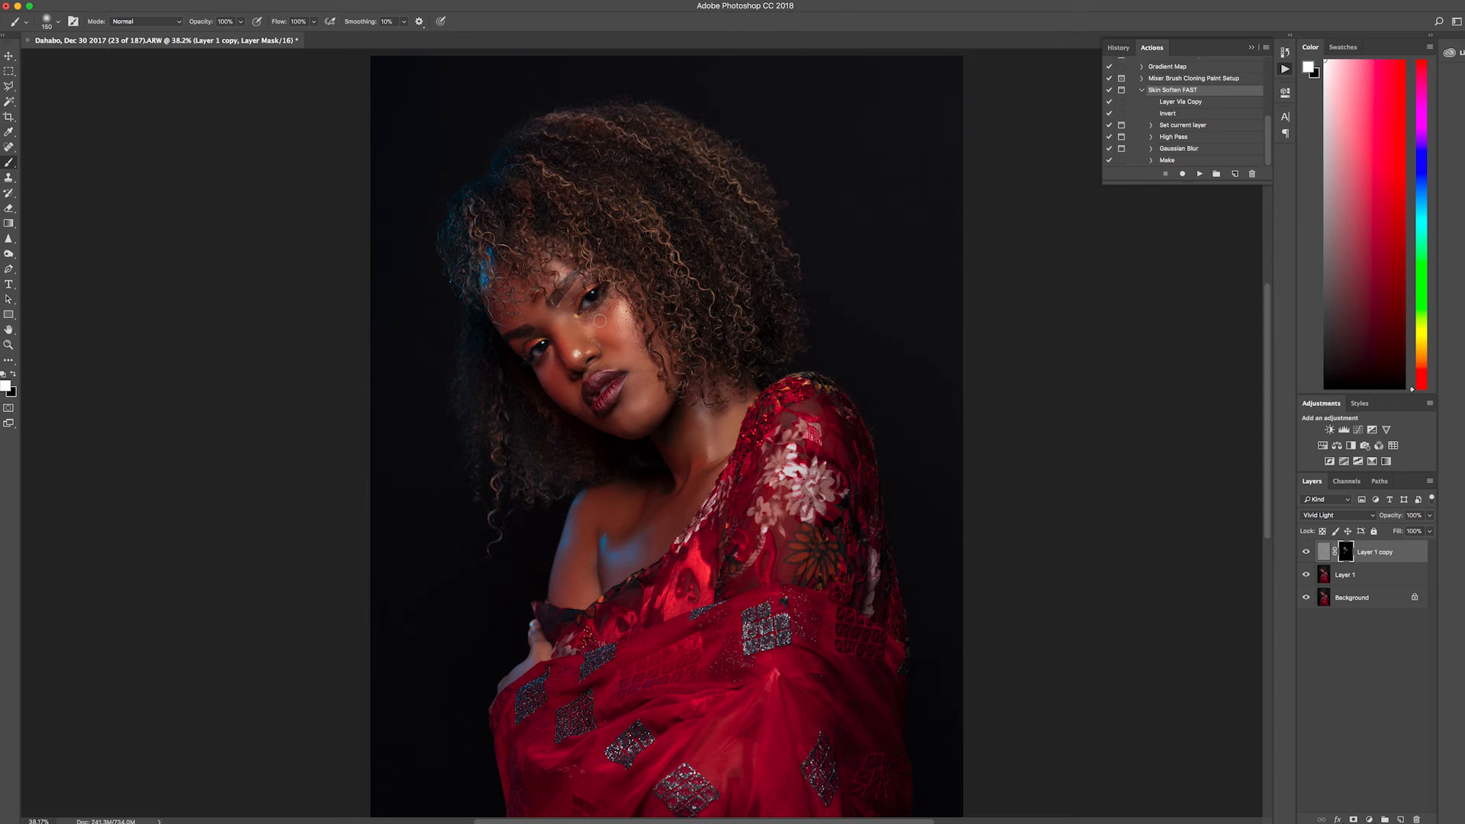
pyautogui.scroll(-3, 655, 331)
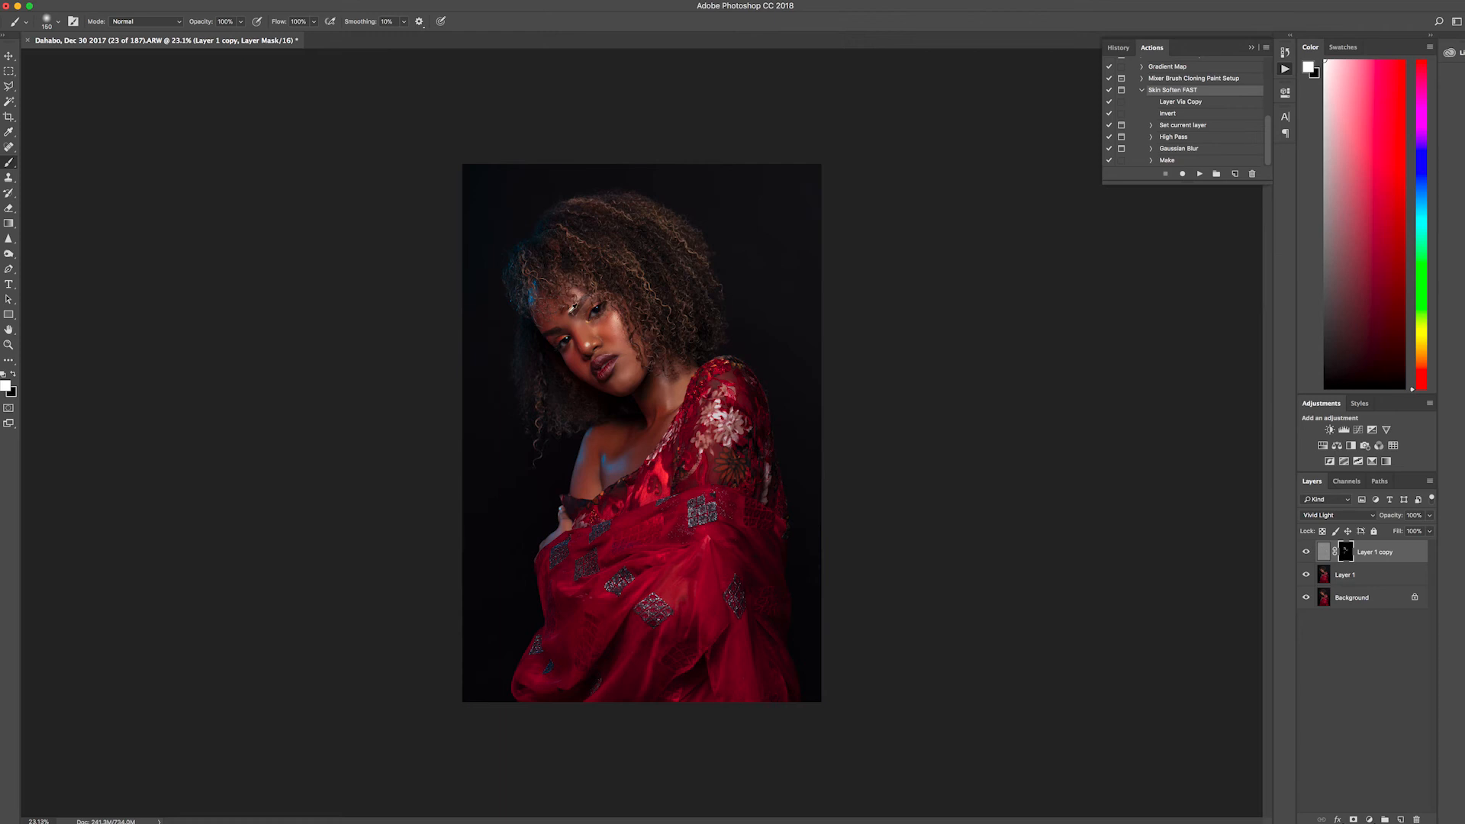
pyautogui.scroll(5, 573, 308)
pyautogui.scroll(-3, 574, 308)
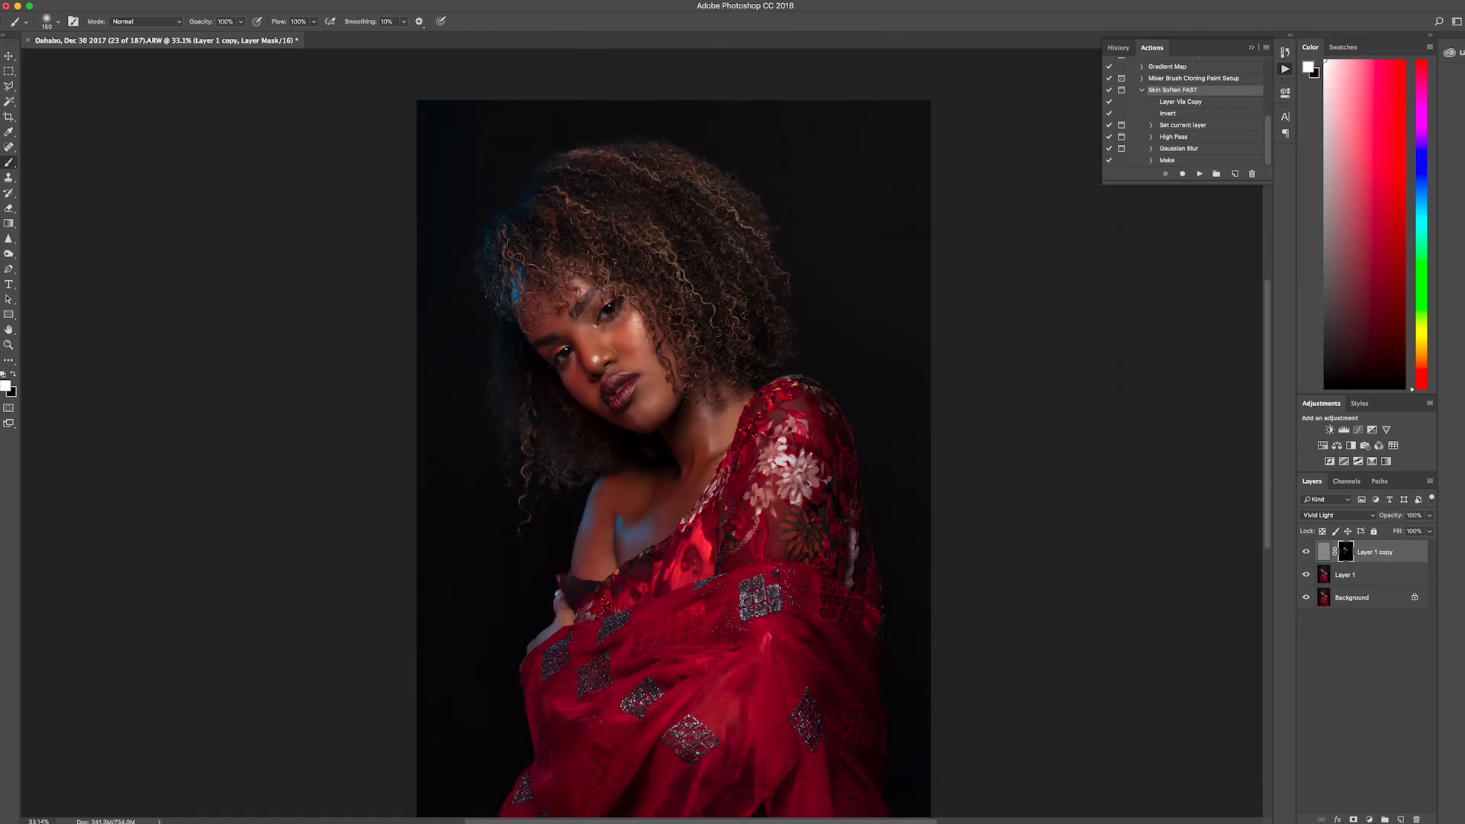
# Step: Save the retouched portrait and switch to Lightroom Classic to select its newly added, still blank thumbnail
pyautogui.press('super+s')
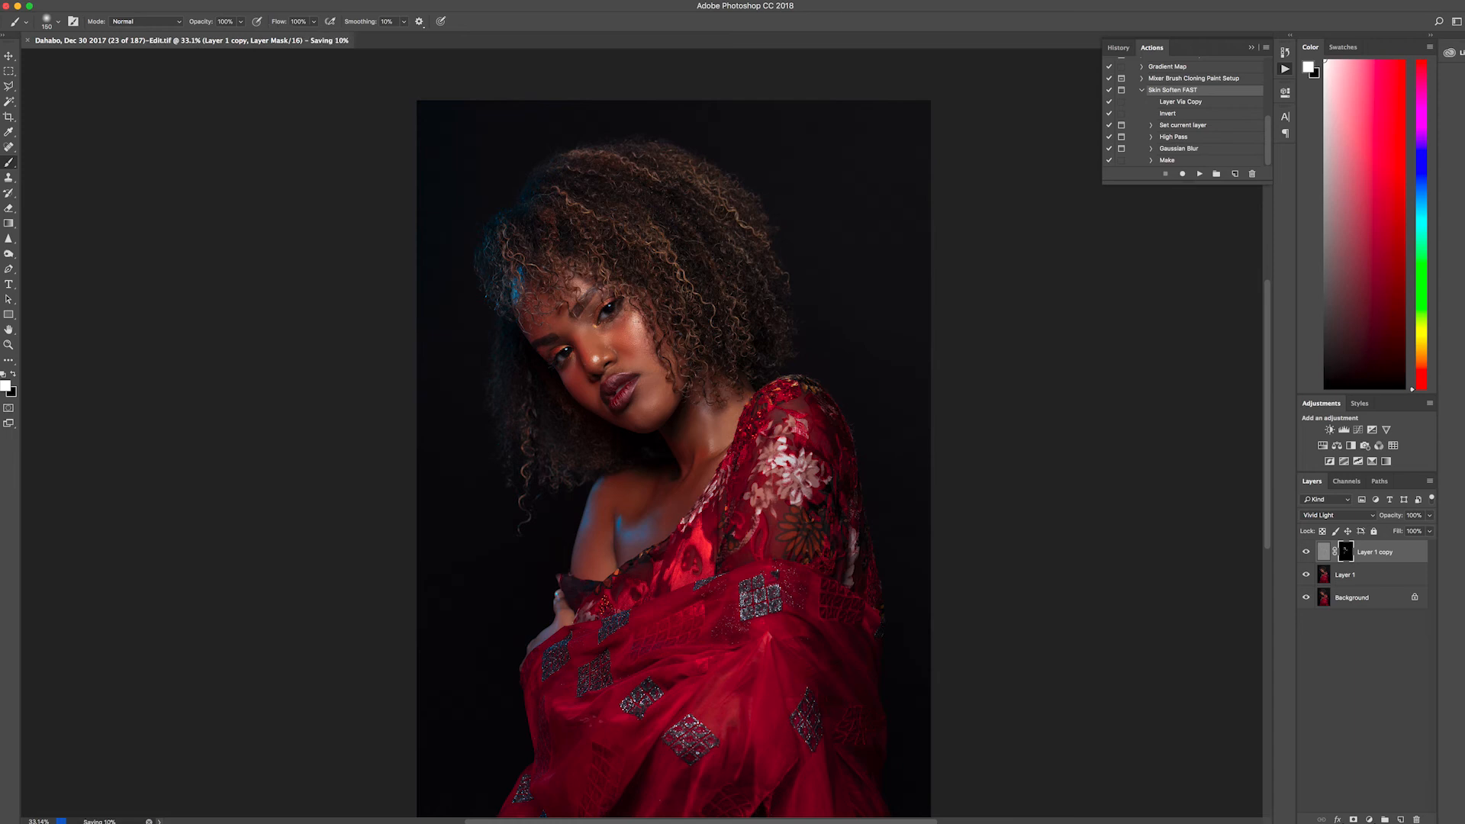
pyautogui.hotkey('ctrl', 'Up')
pyautogui.click(1092, 417)
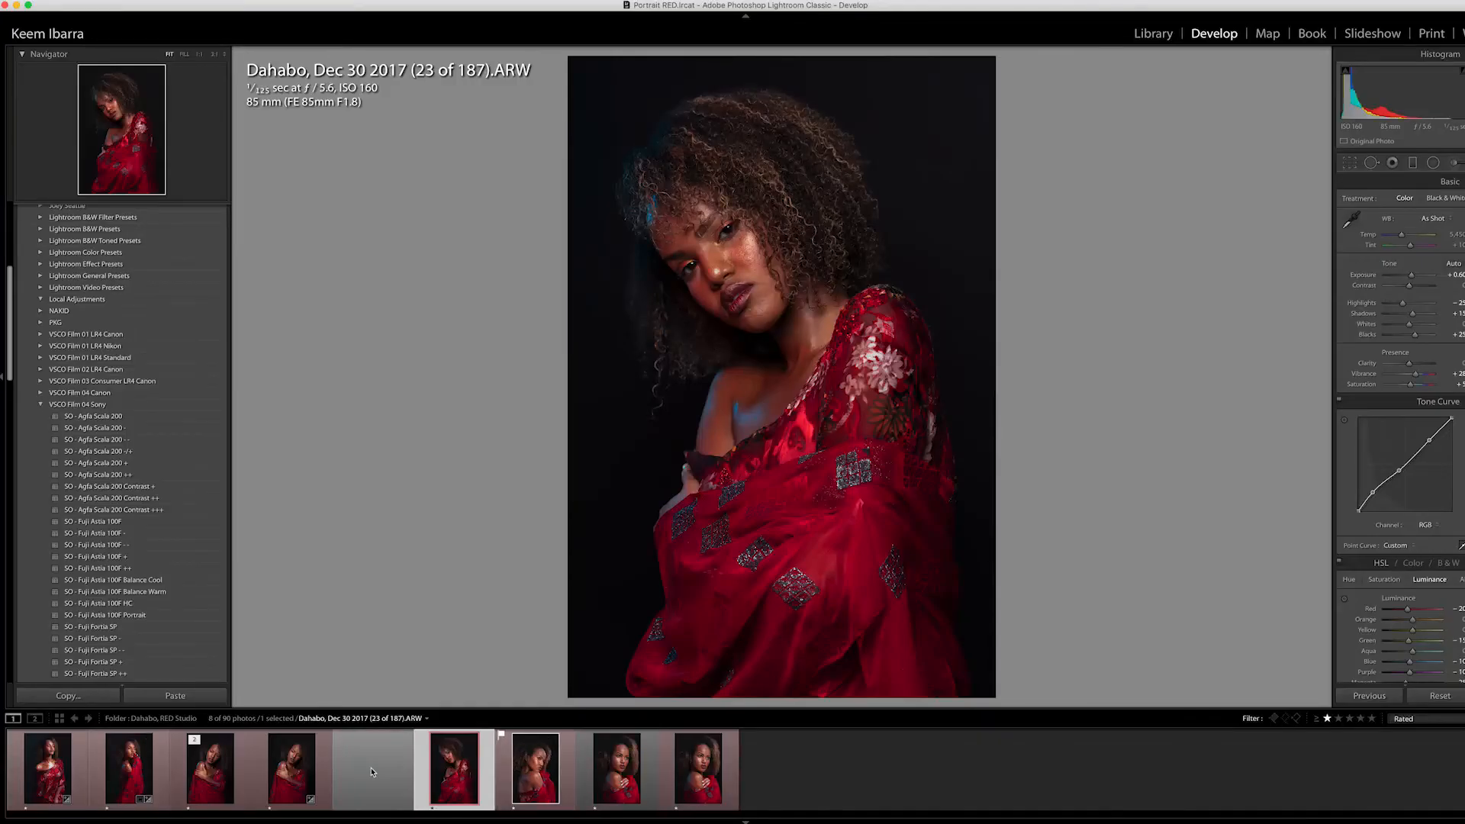
pyautogui.click(379, 771)
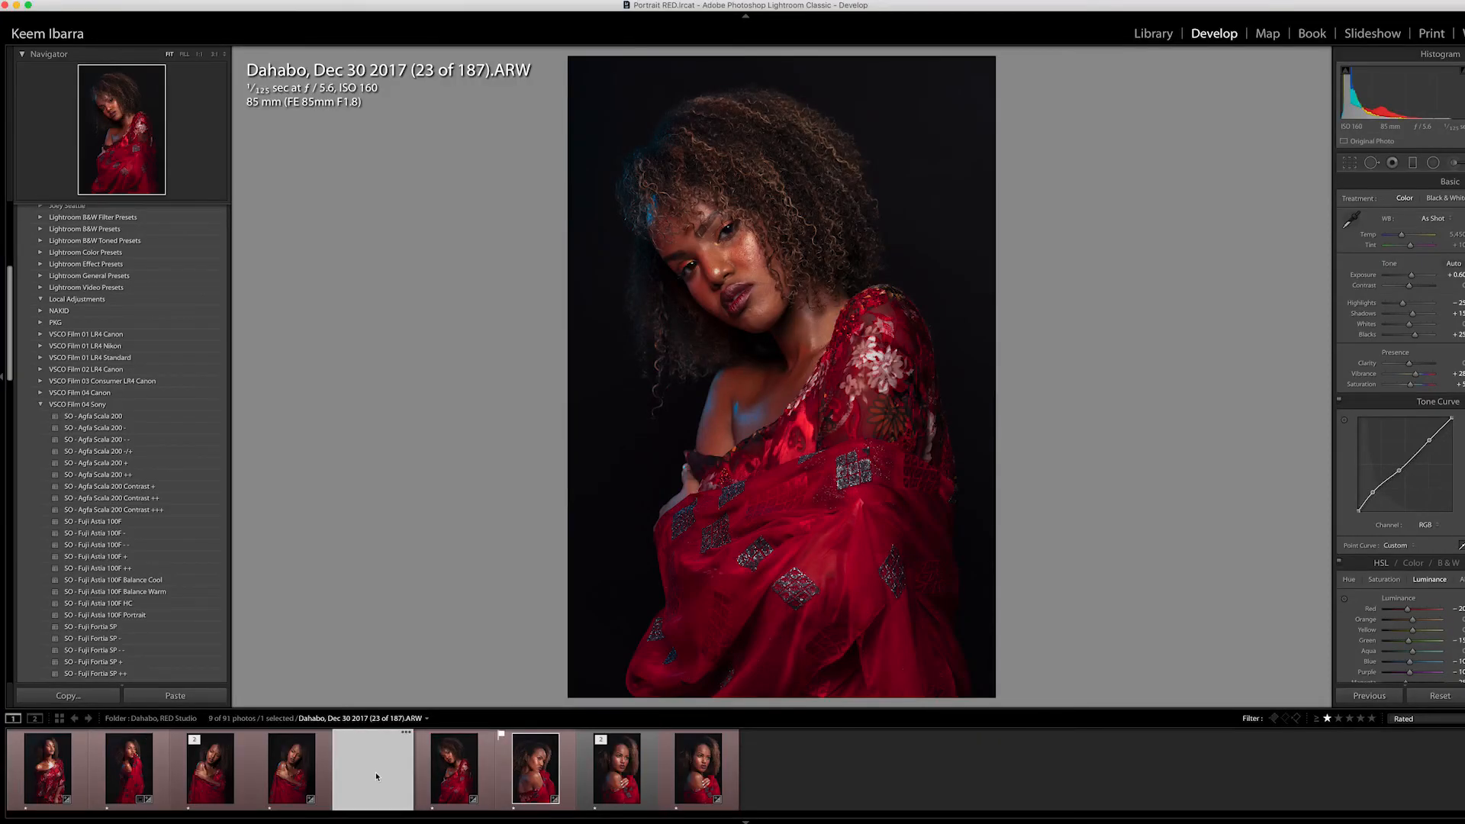